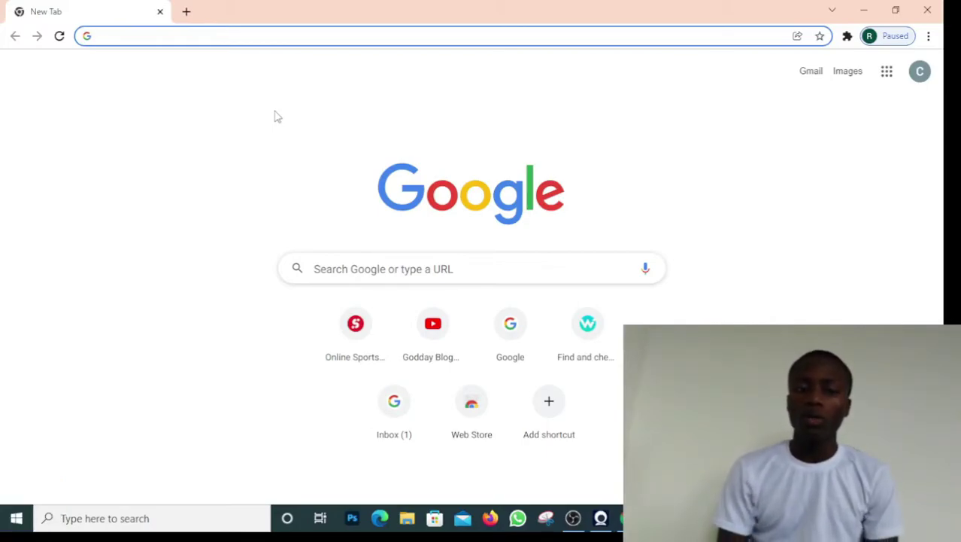
# Look through the list of Google apps for Blogger
pyautogui.click(887, 78)
pyautogui.moveTo(935, 127); pyautogui.dragTo(938, 196)
pyautogui.scroll(-2, 938, 196)
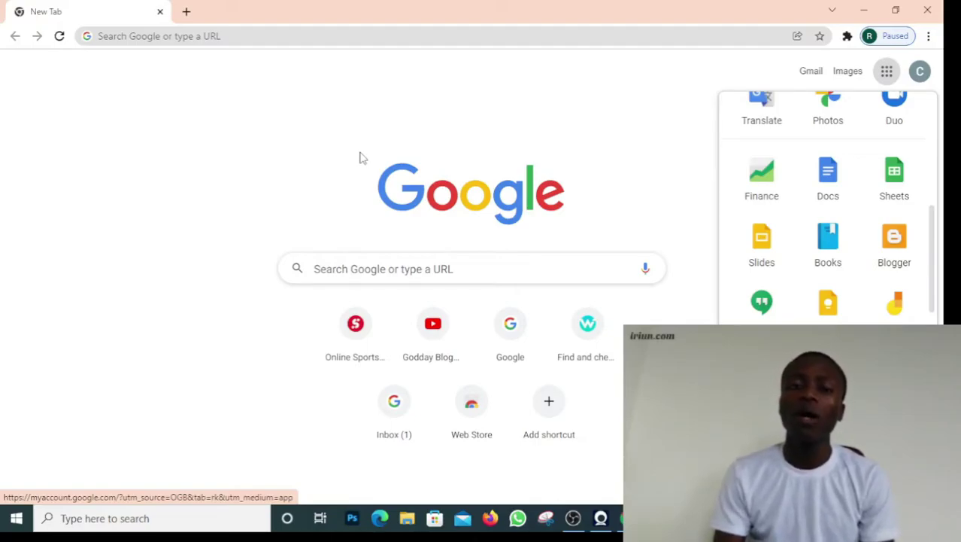
# Search for perestech.com, open the Peres Tech website from the results and look through its home page
pyautogui.click(155, 36)
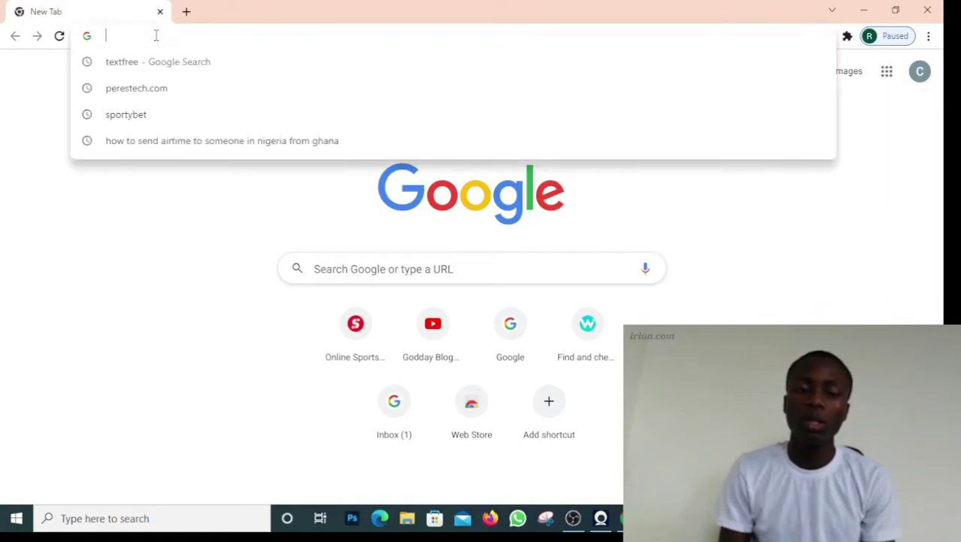
pyautogui.click(146, 94)
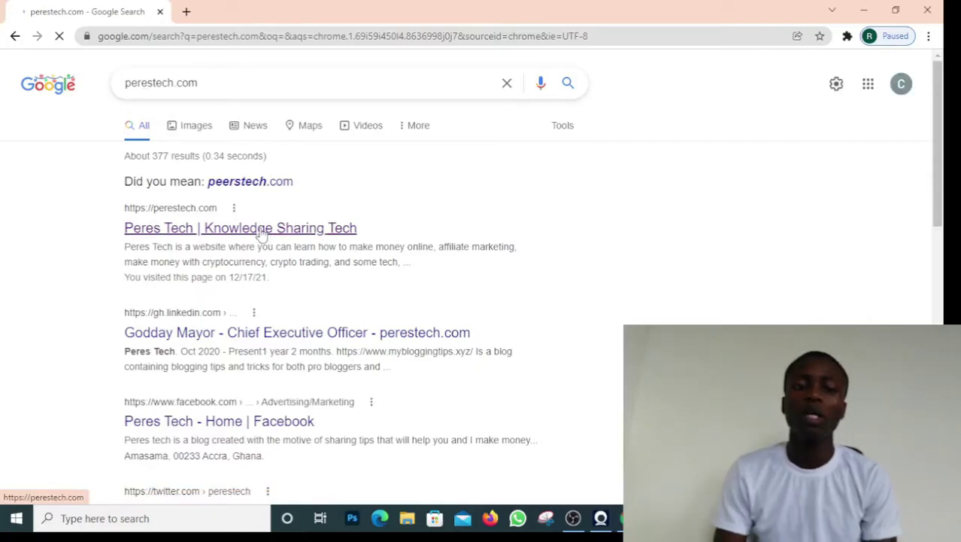
pyautogui.click(261, 228)
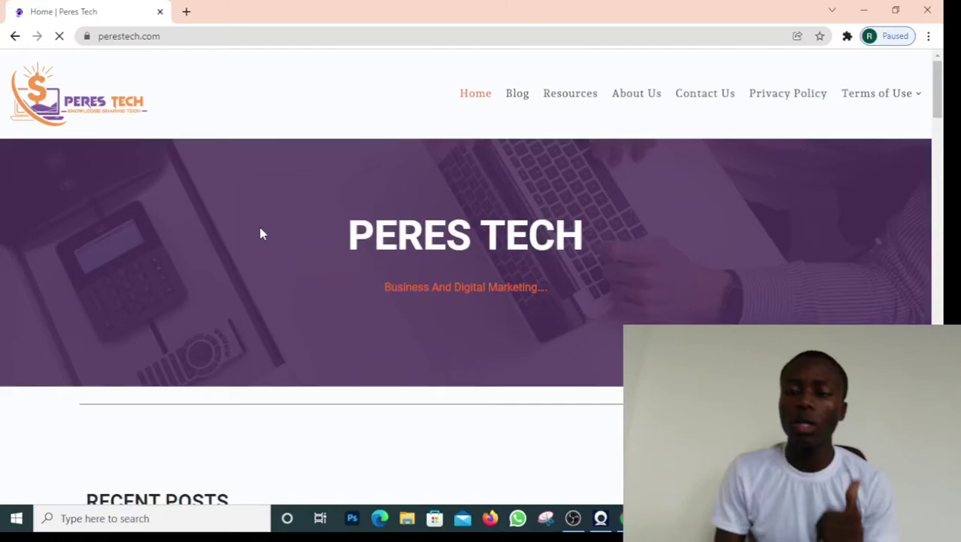
pyautogui.scroll(-15, 259, 234)
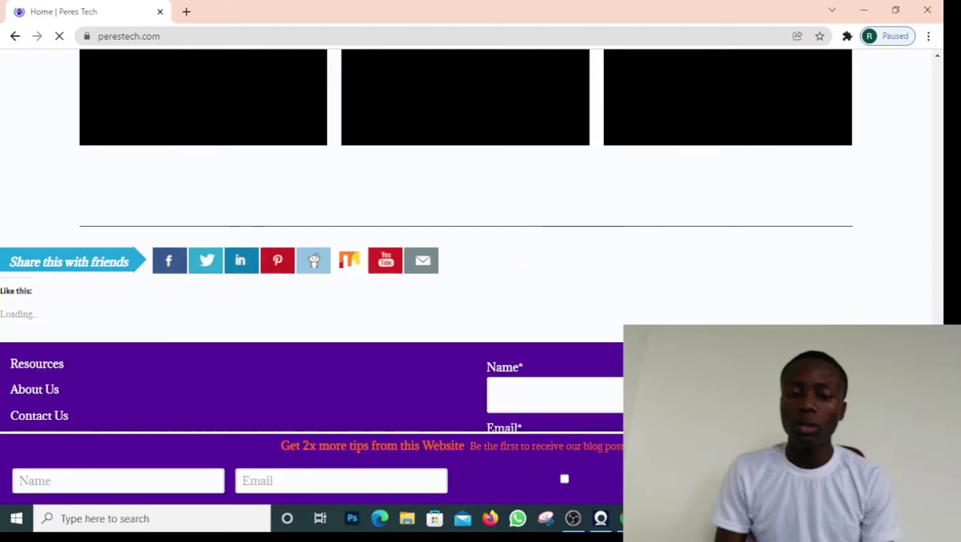
# Open the article "Start a Blog for Free | Guides to Create your own Blog 101" from the blog and review its Blogger steps
pyautogui.click(517, 95)
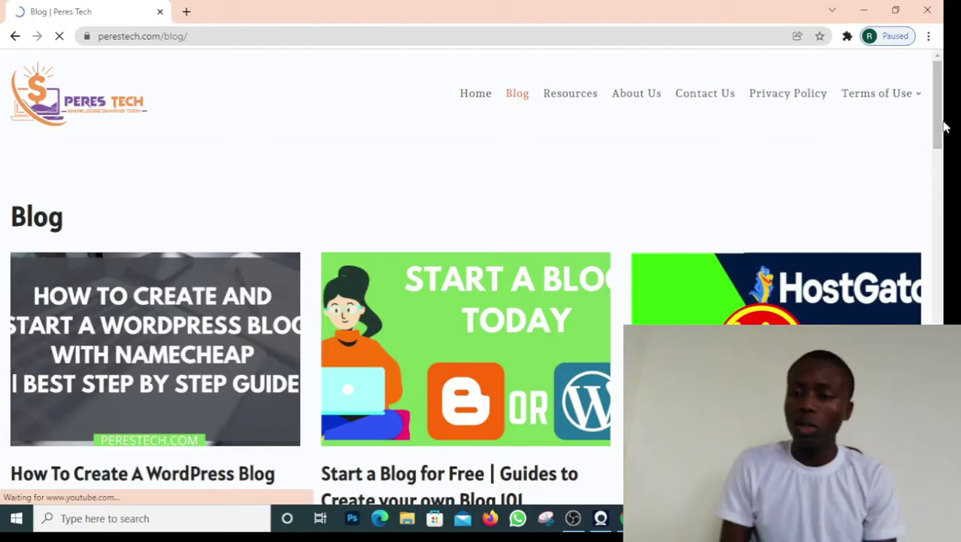
pyautogui.scroll(-2, 462, 280)
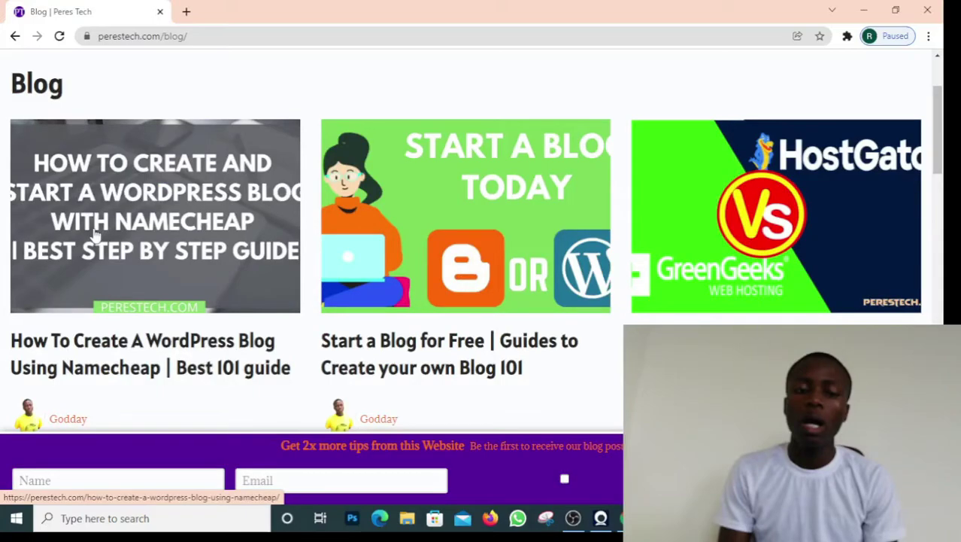
pyautogui.click(95, 236)
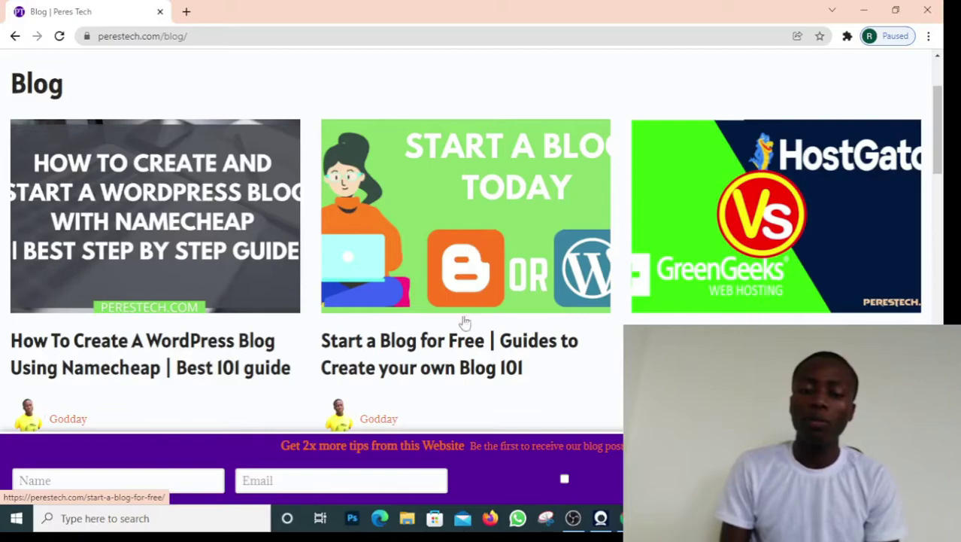
pyautogui.click(452, 352)
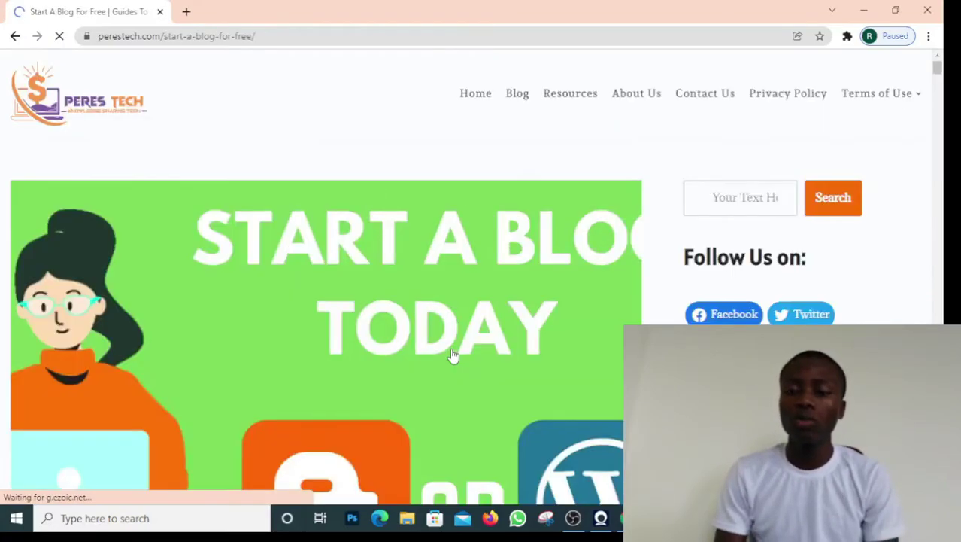
pyautogui.scroll(-6, 938, 78)
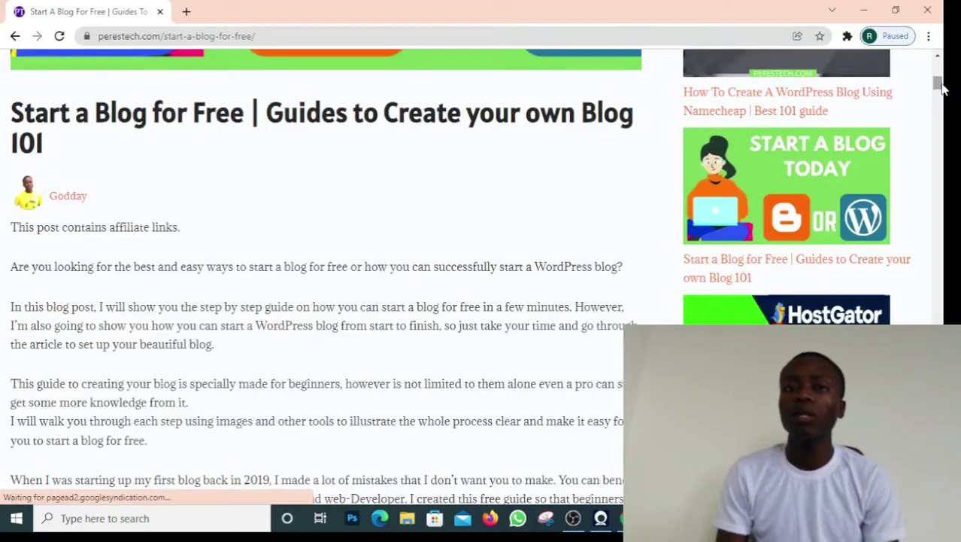
pyautogui.moveTo(942, 85); pyautogui.dragTo(945, 145)
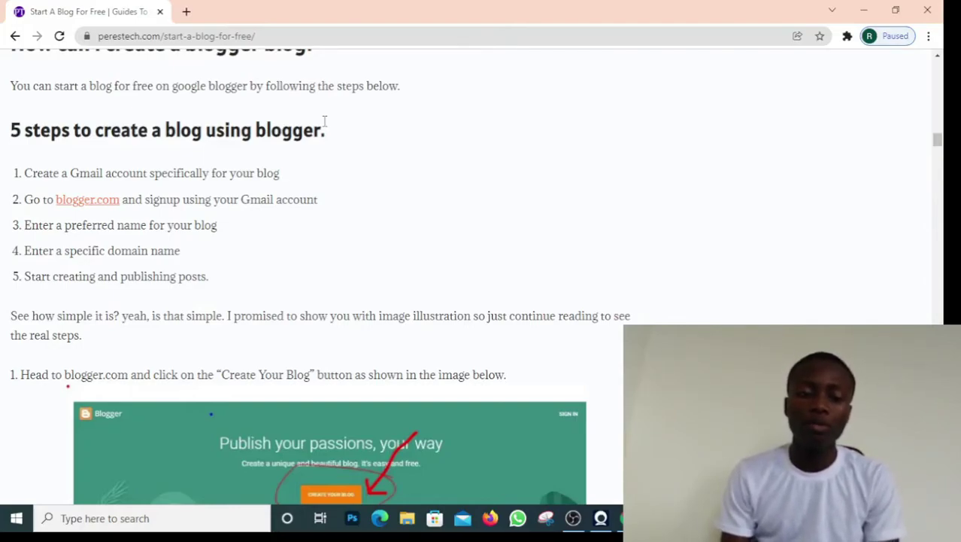
pyautogui.moveTo(936, 137); pyautogui.dragTo(925, 11)
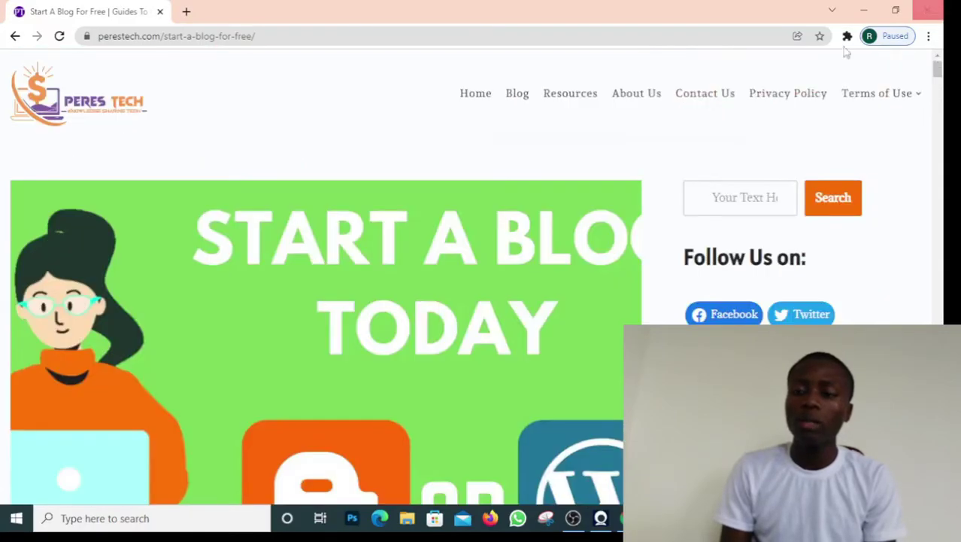
# Open blogger.com in a new tab and start creating a blog
pyautogui.click(188, 12)
pyautogui.write('bl')
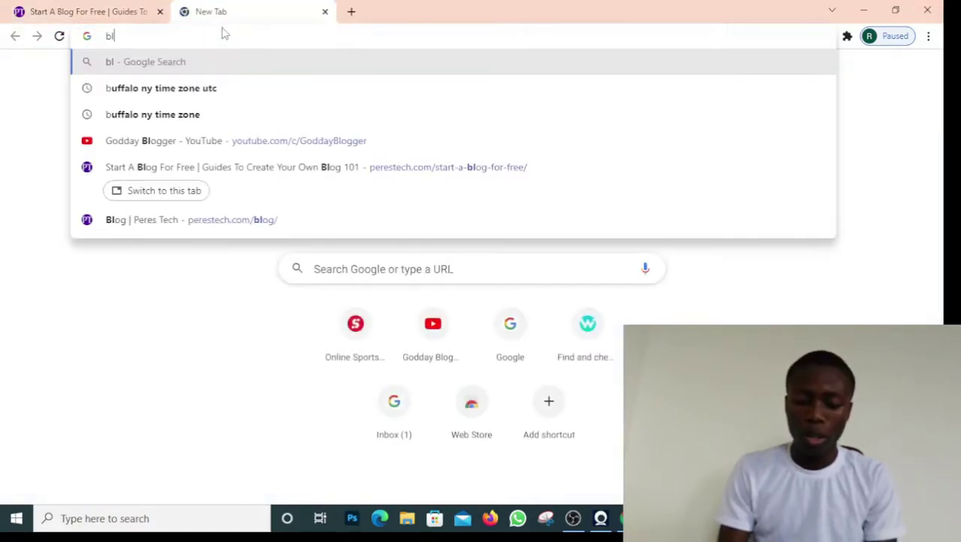
pyautogui.write('ogger.co')
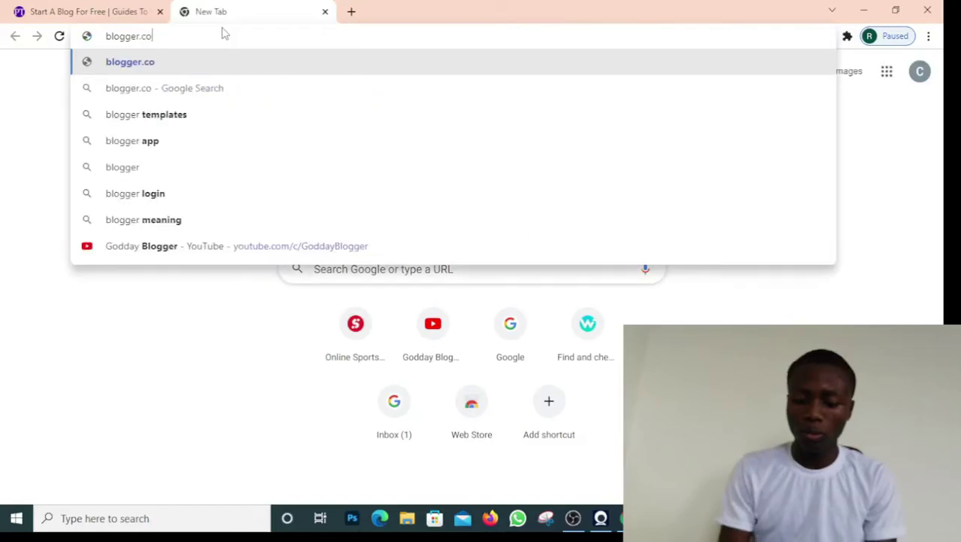
pyautogui.write('m')
pyautogui.press('Return')
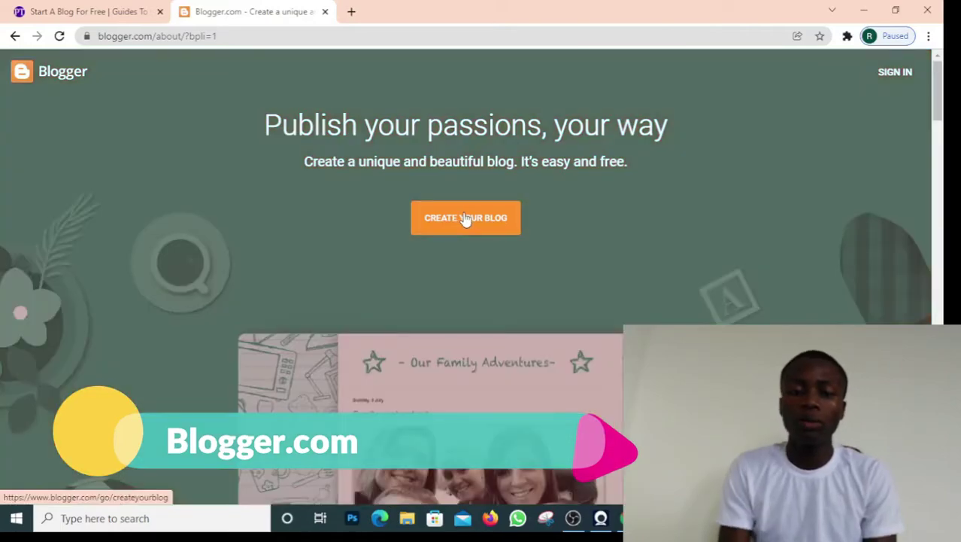
pyautogui.click(466, 217)
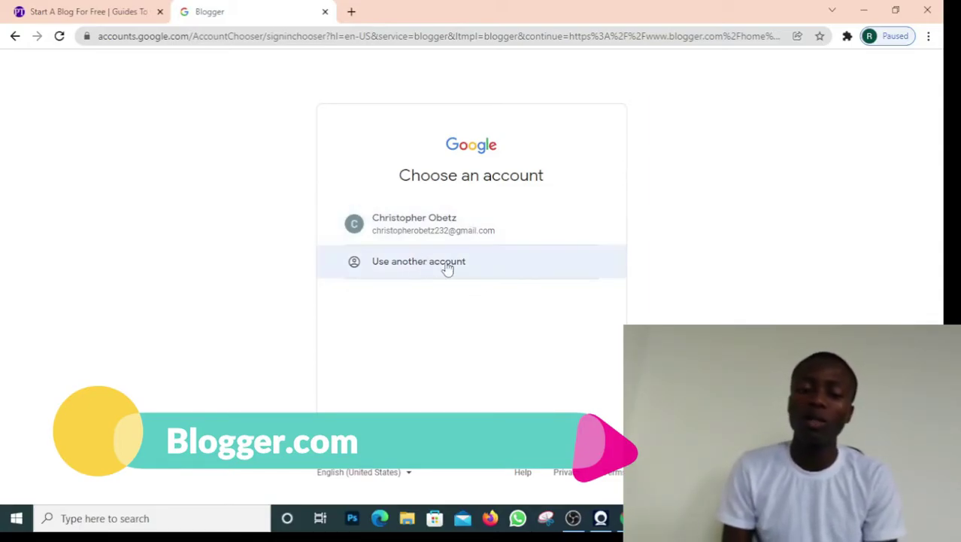
# Sign in with the listed Google account by entering the account password, and confirm the account recovery options
pyautogui.click(402, 228)
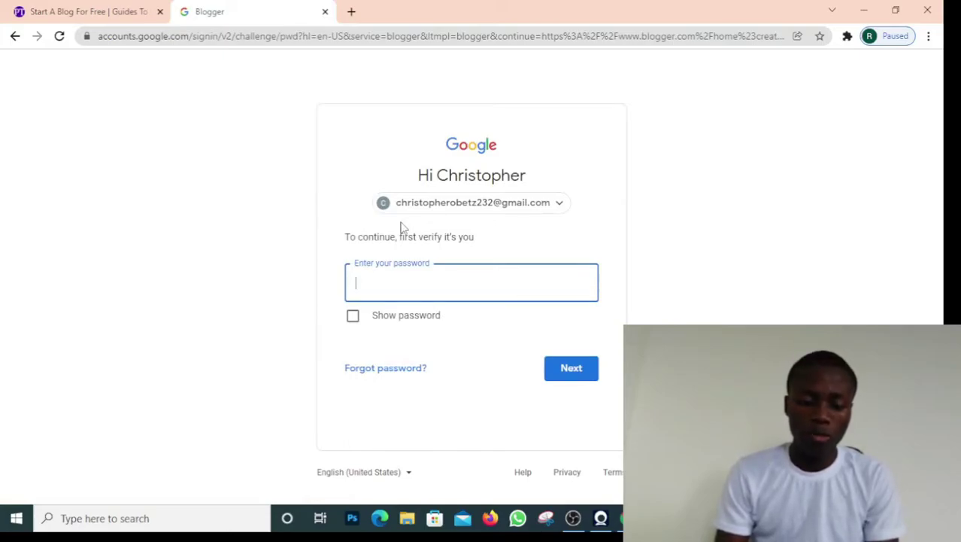
pyautogui.write('•••••')
pyautogui.write('•')
pyautogui.press('BackSpace')
pyautogui.press('BackSpace')
pyautogui.press('BackSpace')
pyautogui.press('BackSpace')
pyautogui.press('BackSpace')
pyautogui.press('BackSpace')
pyautogui.write('••••••••••')
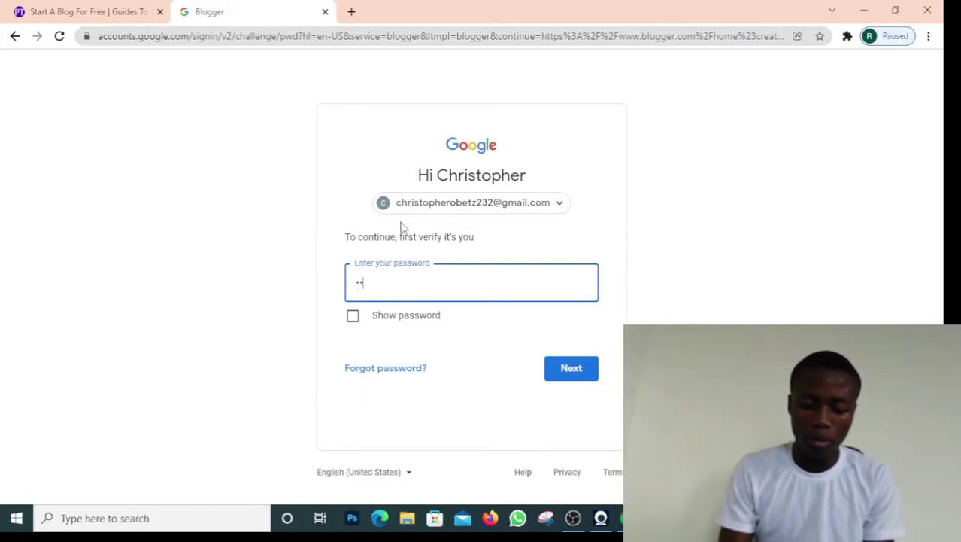
pyautogui.write('•')
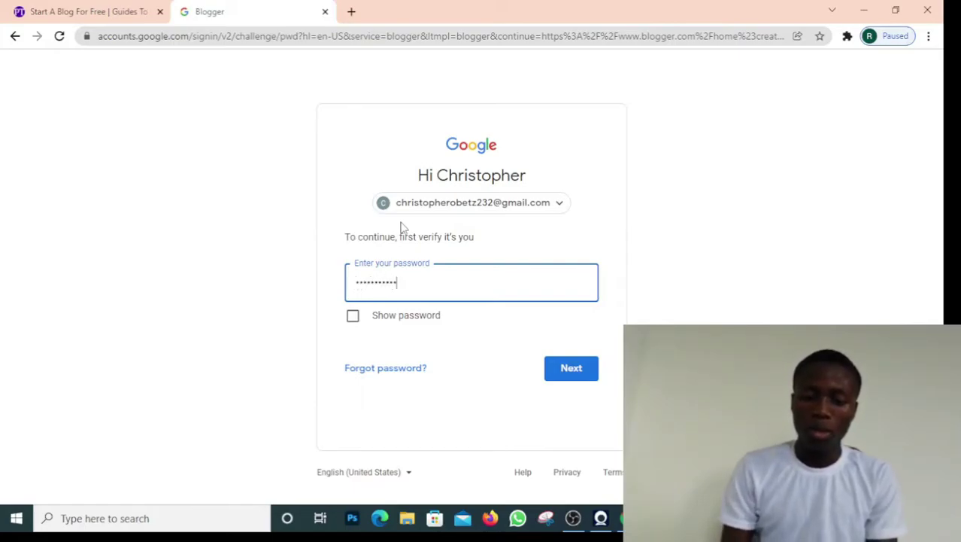
pyautogui.press('Return')
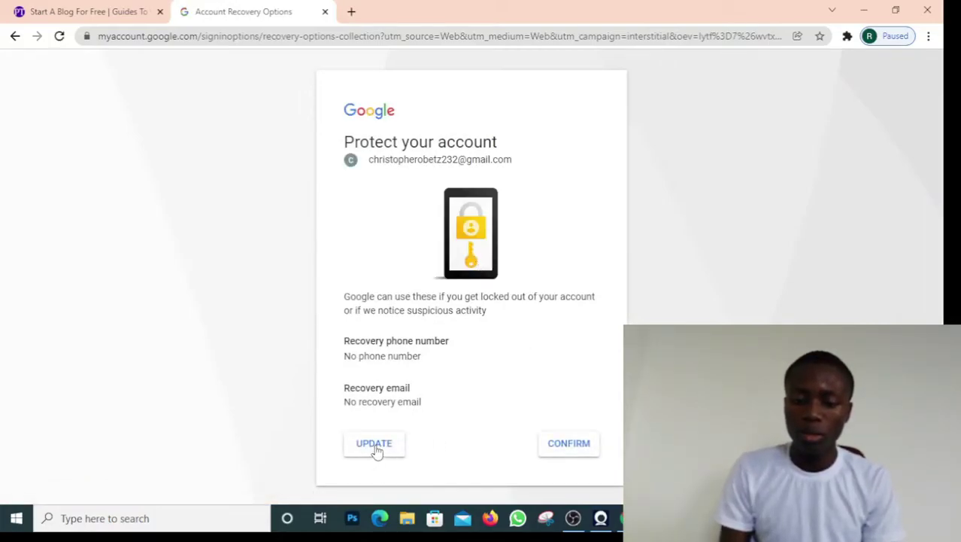
pyautogui.click(556, 449)
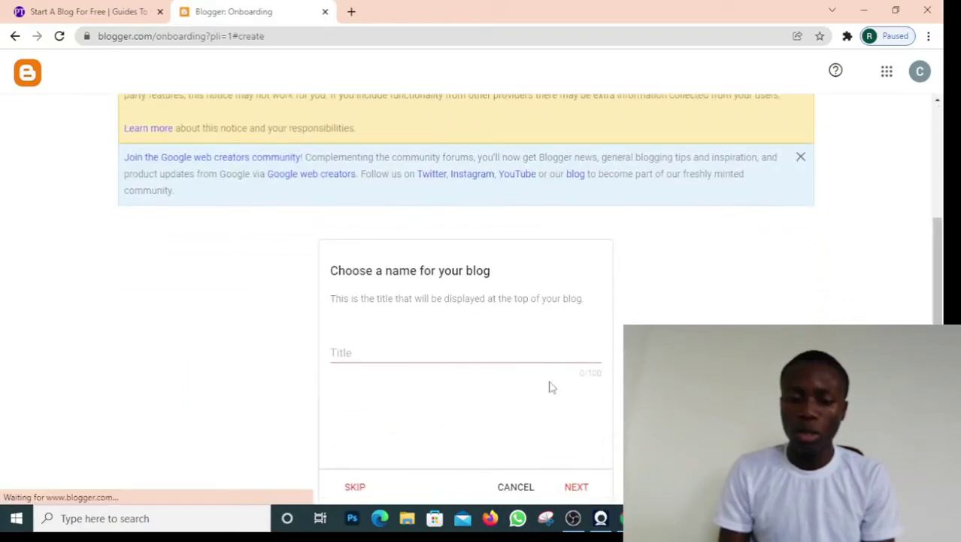
pyautogui.moveTo(945, 268); pyautogui.dragTo(903, 292)
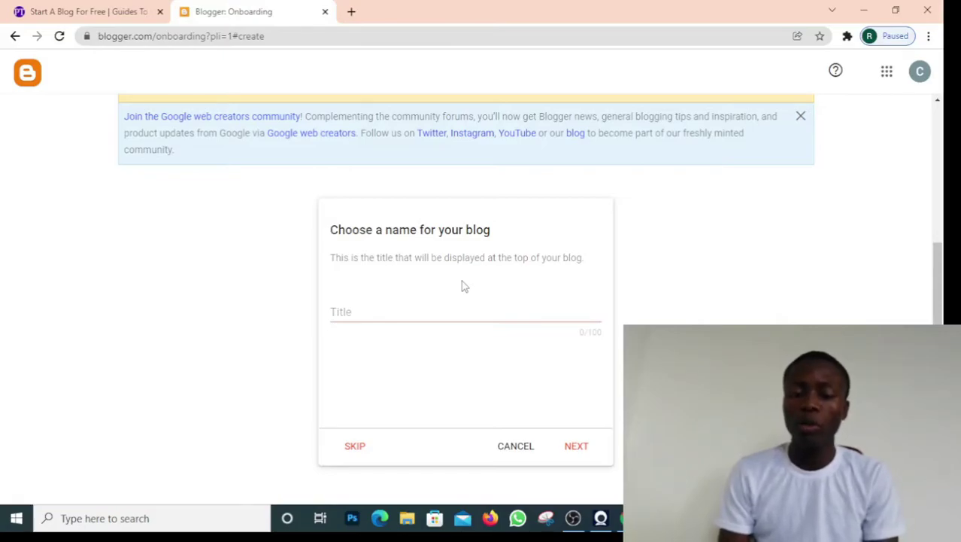
# Return to the Peres Tech article, and search for perestech.com in a new tab
pyautogui.click(94, 11)
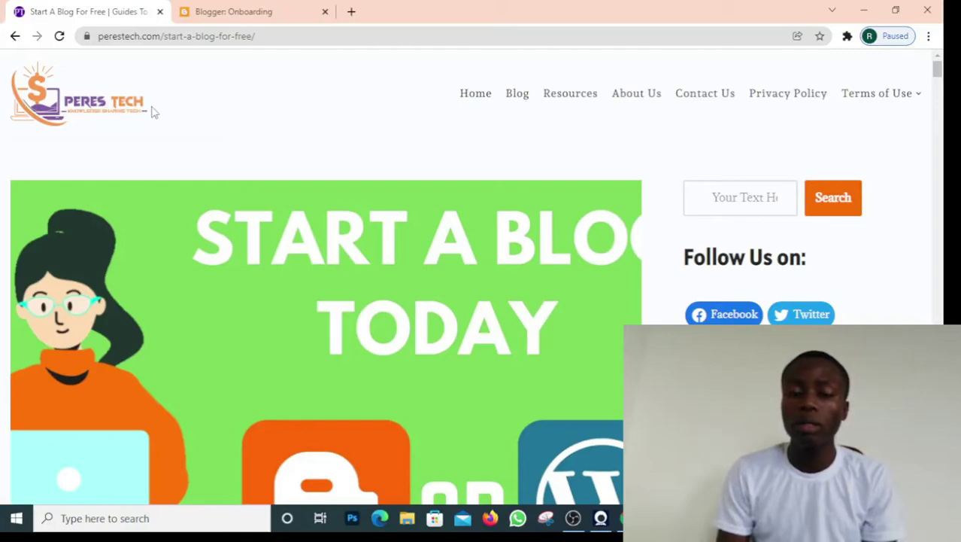
pyautogui.click(351, 11)
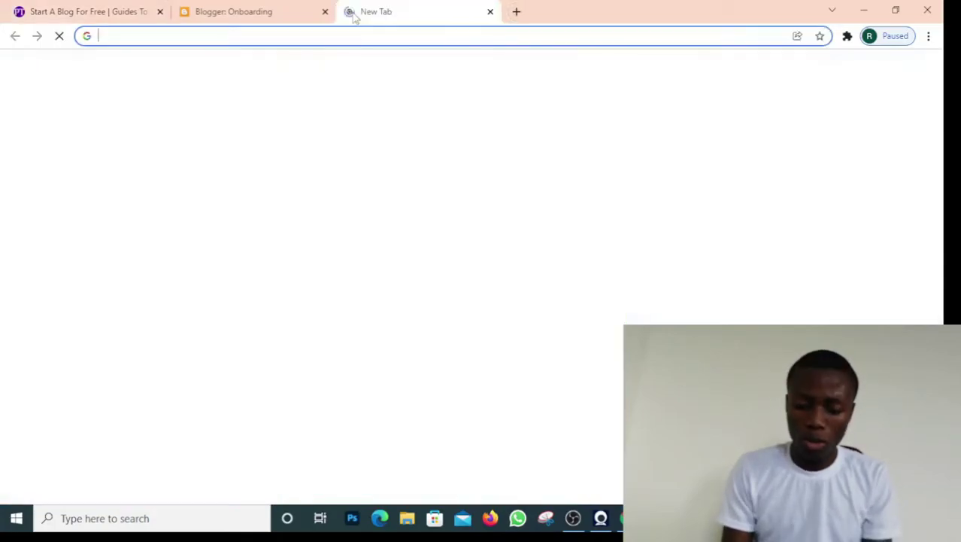
pyautogui.write('pe')
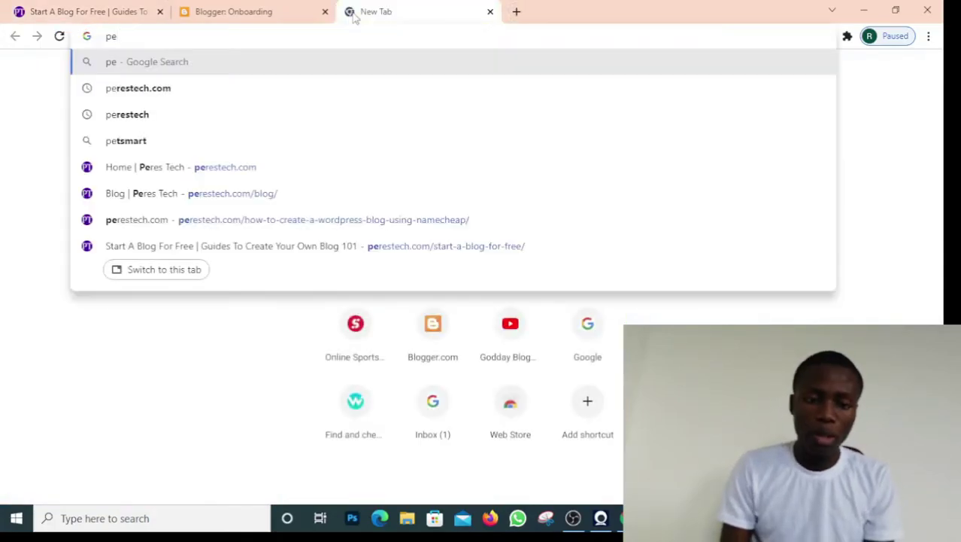
pyautogui.click(191, 88)
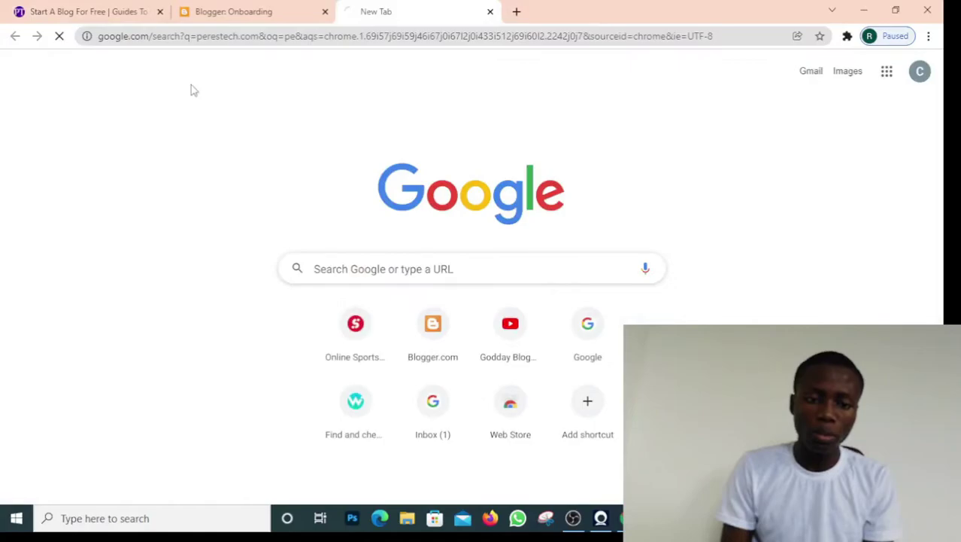
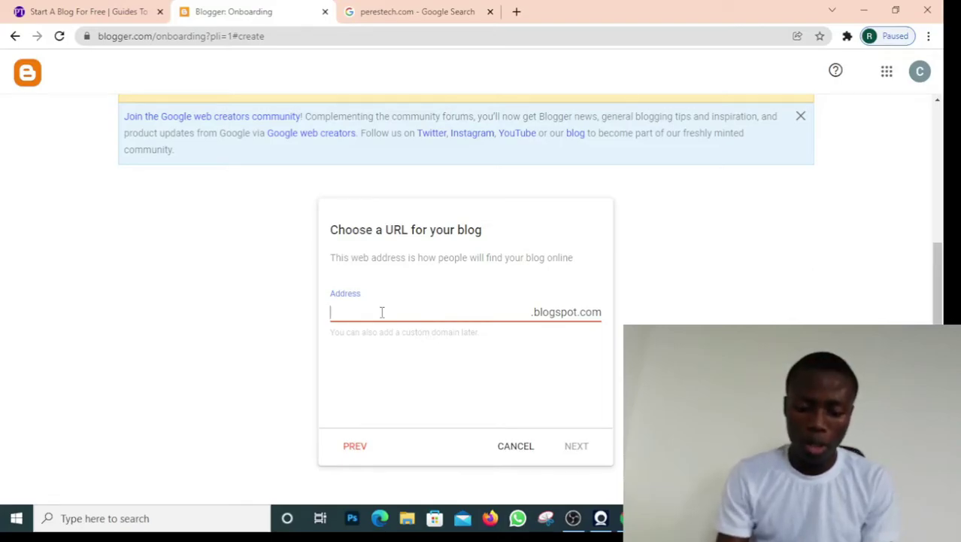
# Set the blog's address to getfit980.blogspot.com and continue to the display name
pyautogui.write('getfit')
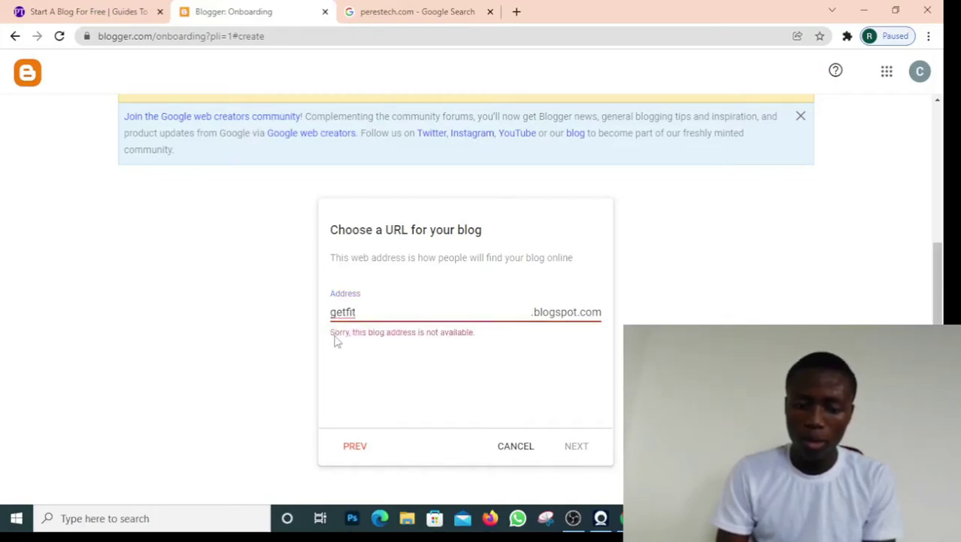
pyautogui.write('980')
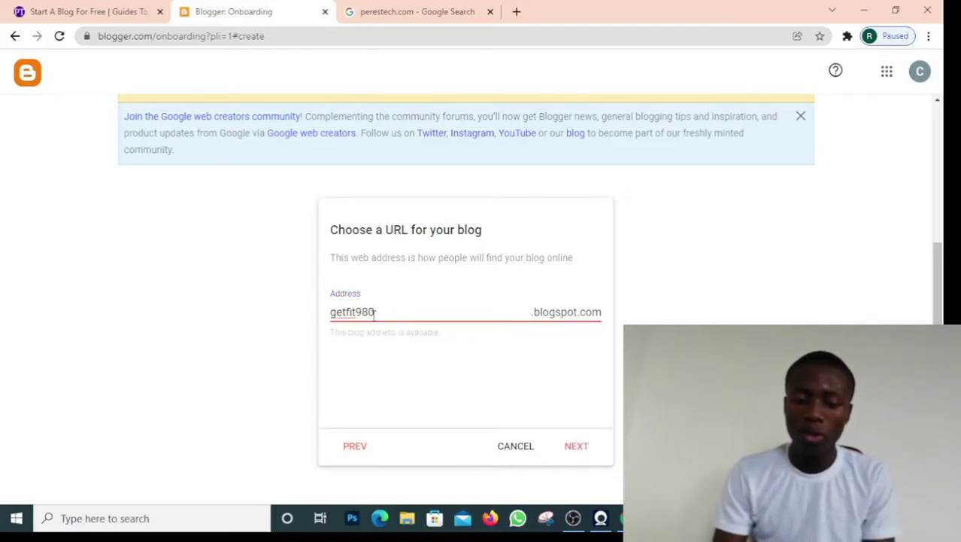
pyautogui.click(578, 445)
pyautogui.click(578, 445)
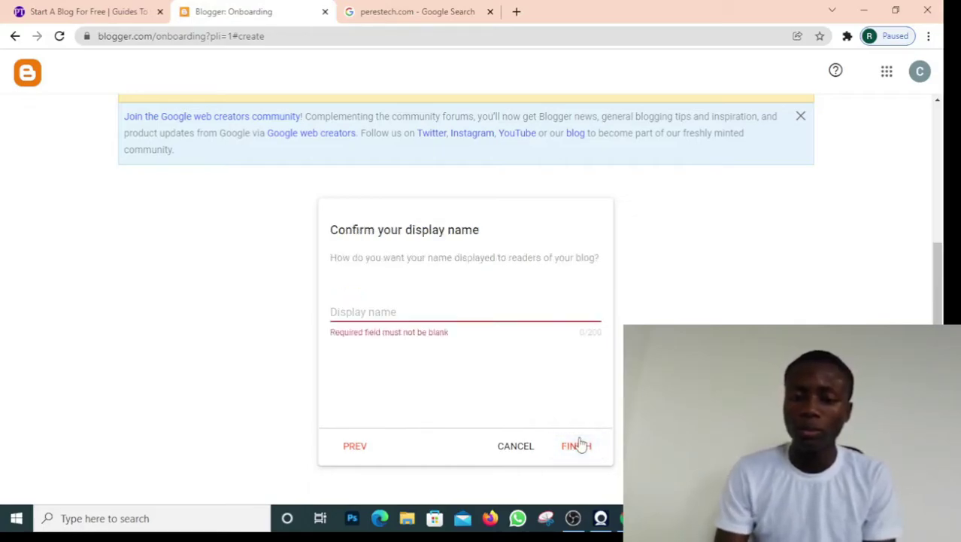
# Set the display name to "Get fit" and finish creating the blog
pyautogui.click(385, 307)
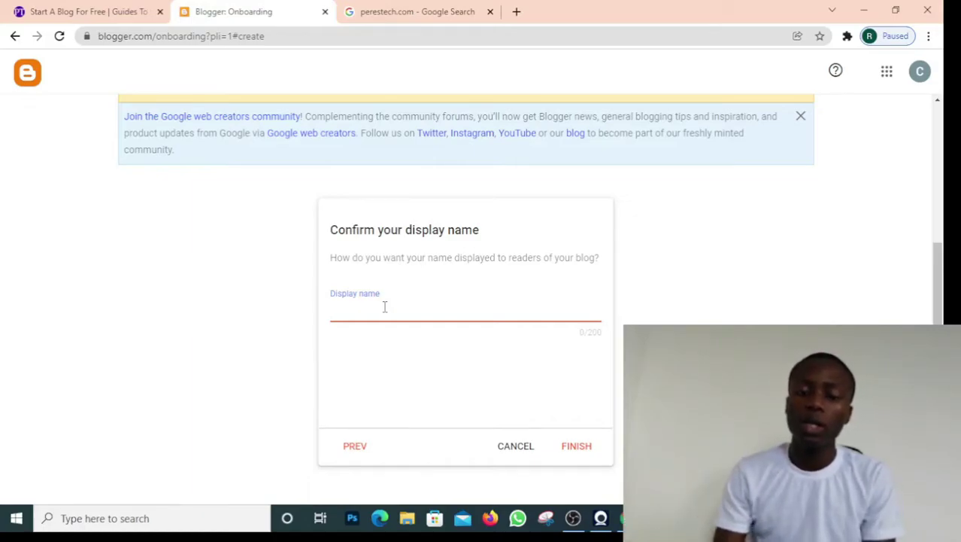
pyautogui.write('G')
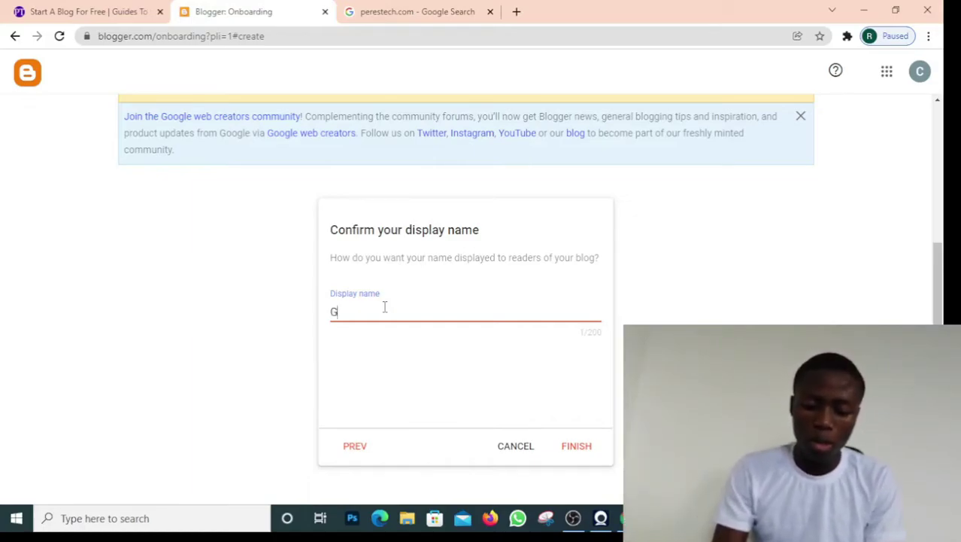
pyautogui.write('et fit')
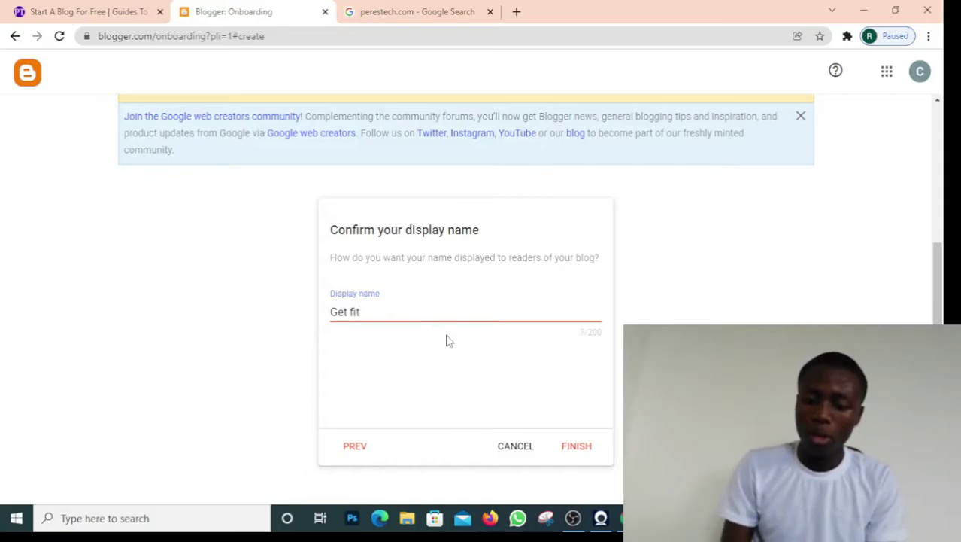
pyautogui.click(575, 446)
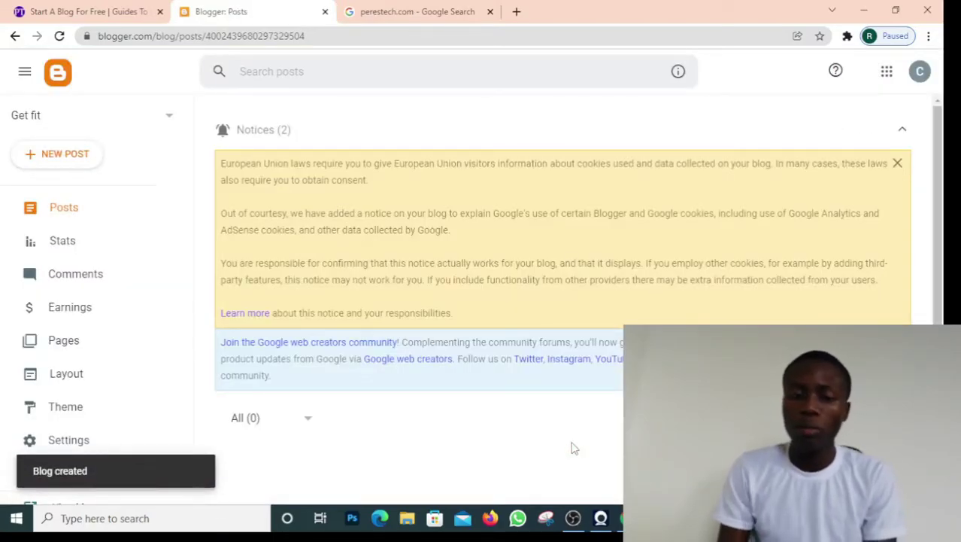
pyautogui.scroll(-3, 944, 294)
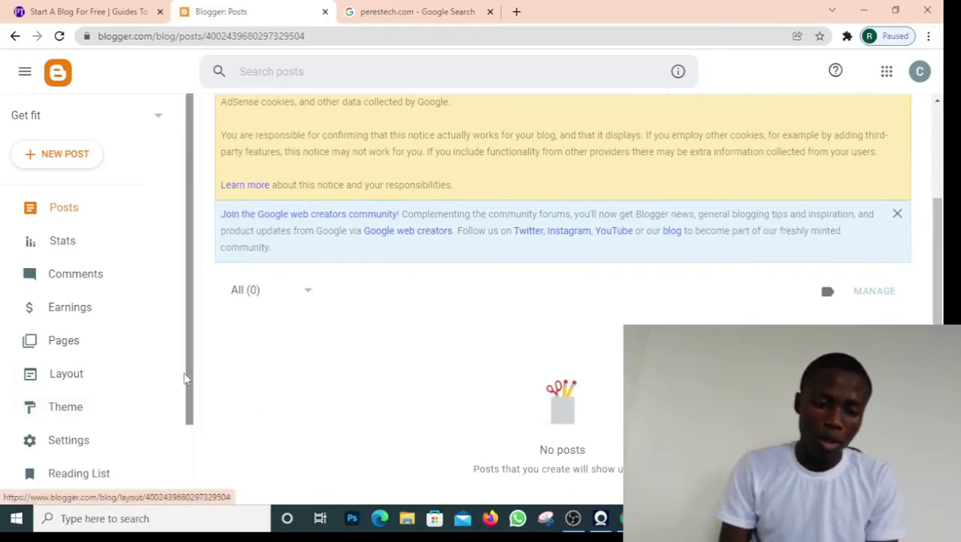
# Open the live Get fit blog in a new tab and view its homepage
pyautogui.moveTo(186, 378); pyautogui.dragTo(197, 456)
pyautogui.rightClick(64, 423)
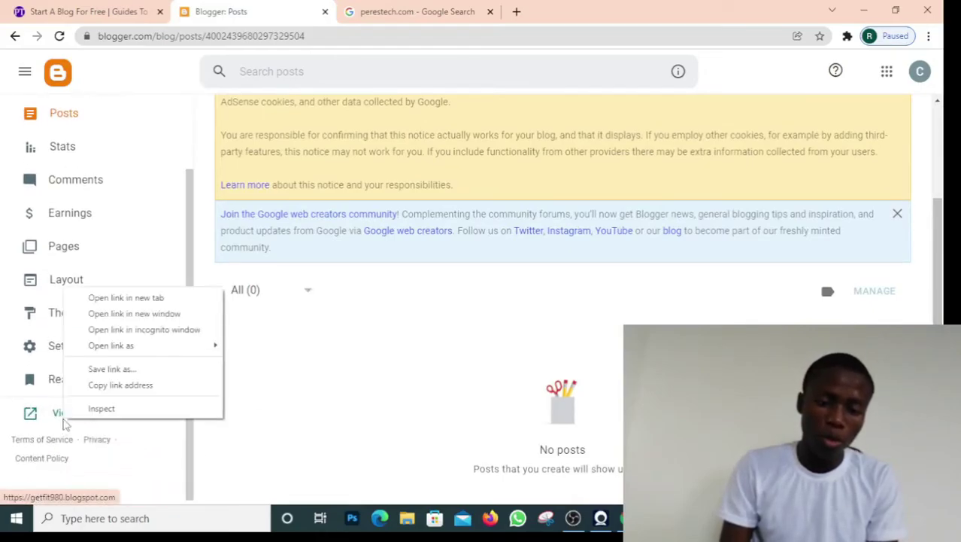
pyautogui.click(124, 298)
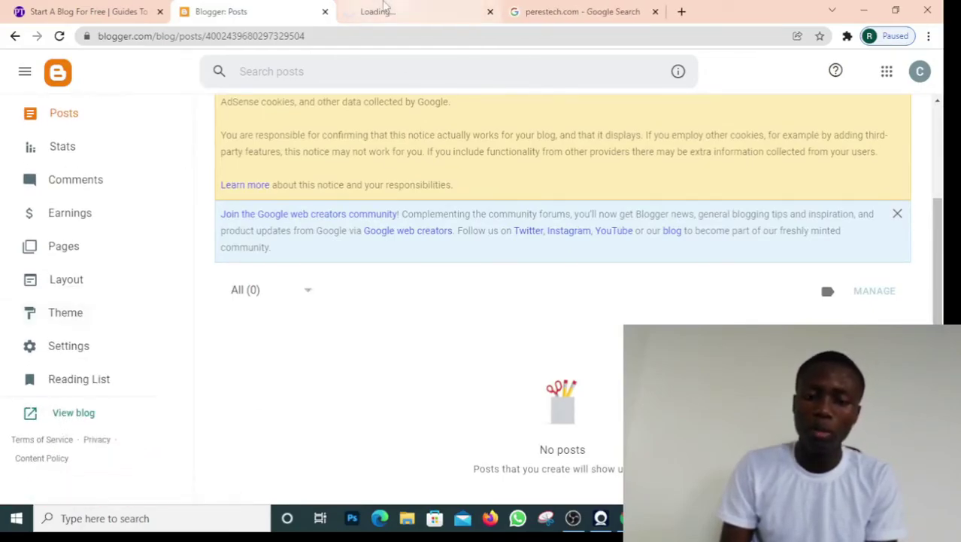
pyautogui.click(384, 9)
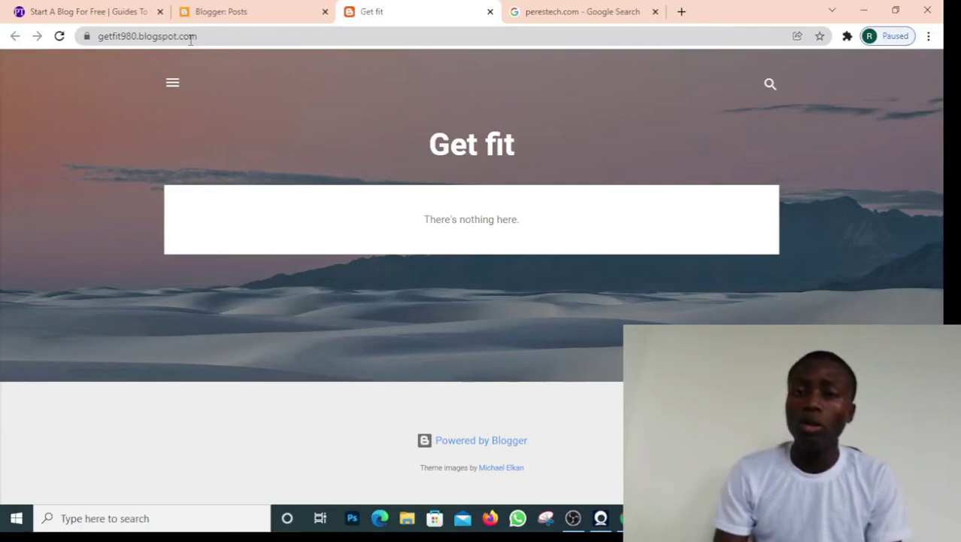
# Search for HostGator, open its website and look over the homepage and its domain options
pyautogui.click(316, 33)
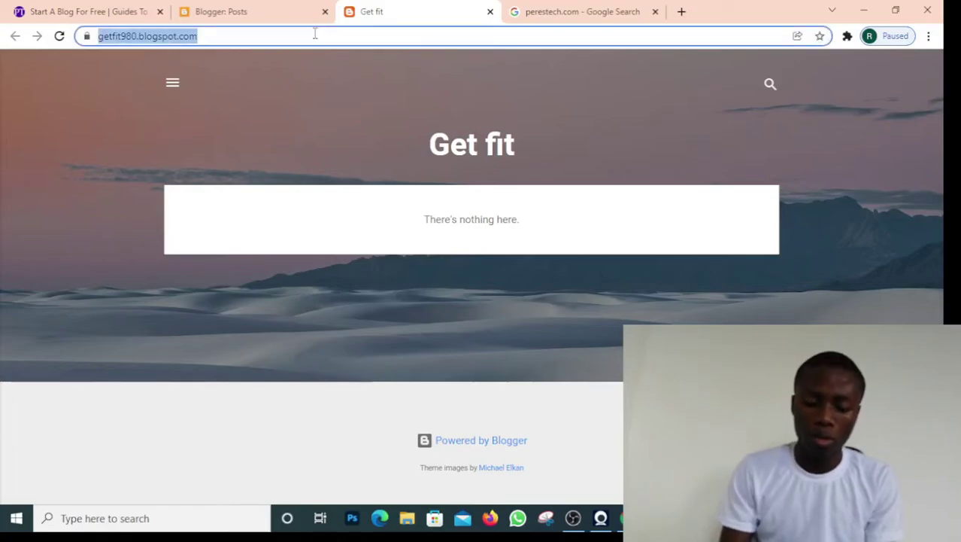
pyautogui.write('hostga')
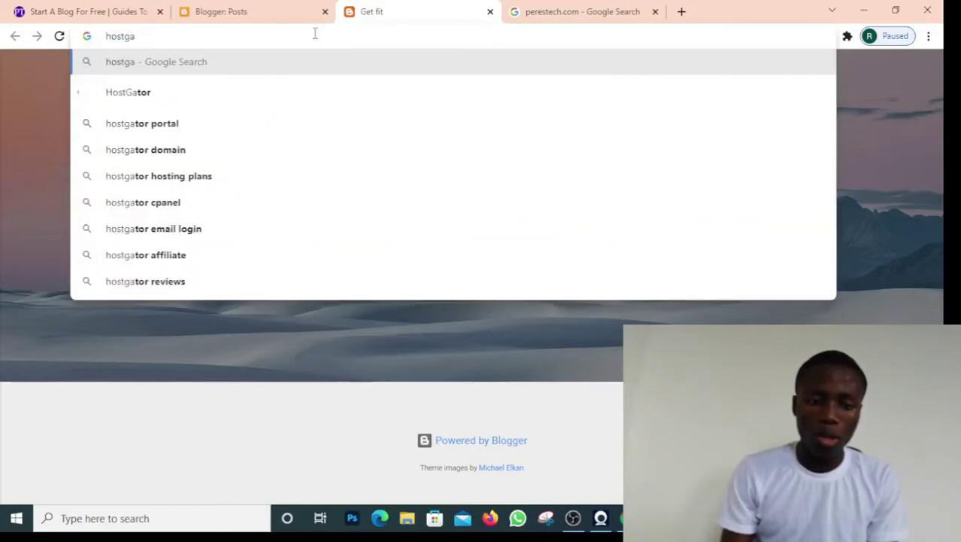
pyautogui.click(210, 84)
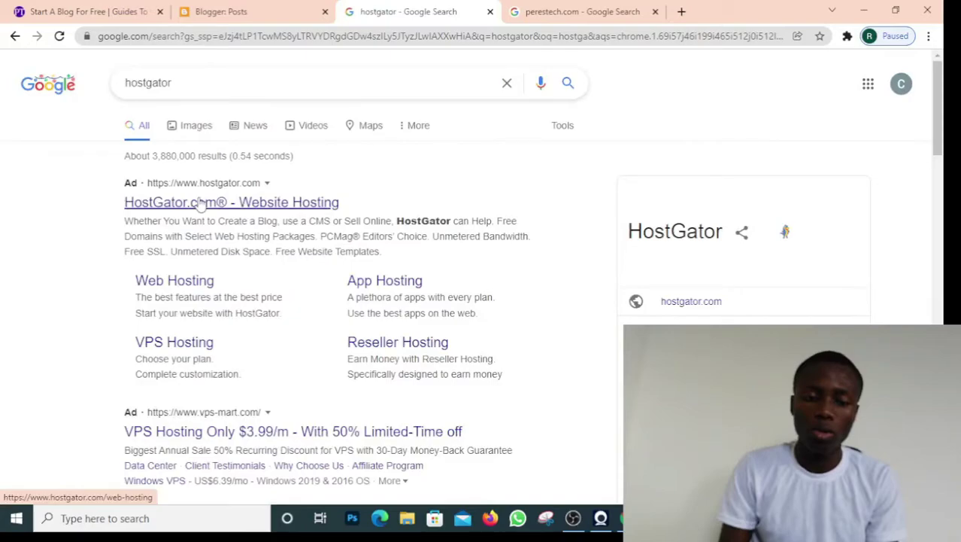
pyautogui.moveTo(937, 128); pyautogui.dragTo(937, 147)
pyautogui.click(707, 227)
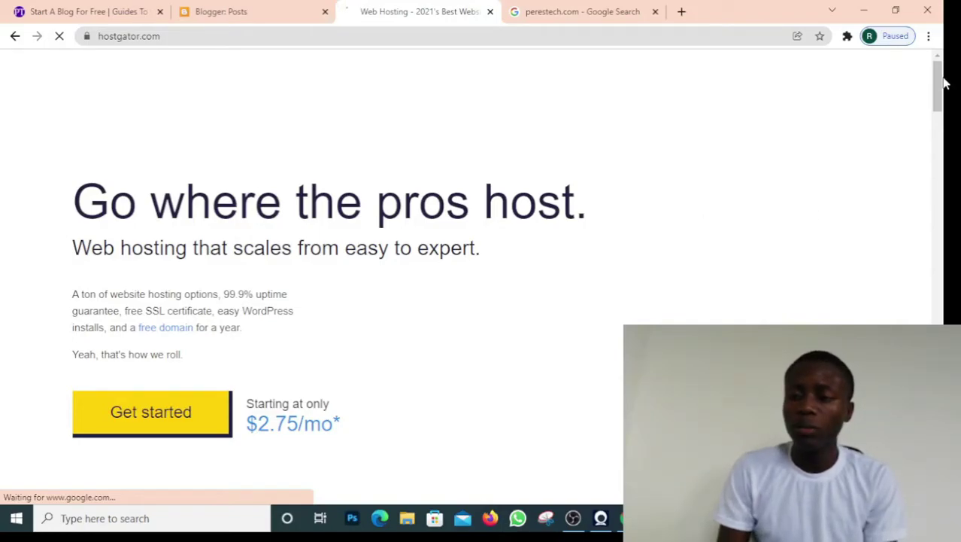
pyautogui.moveTo(945, 83); pyautogui.dragTo(944, 241)
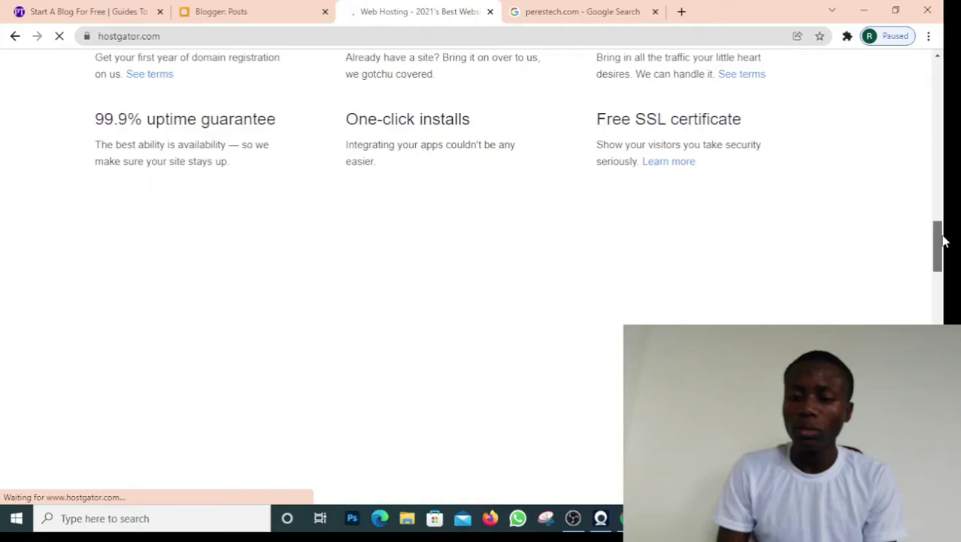
pyautogui.moveTo(945, 240); pyautogui.dragTo(945, 83)
pyautogui.moveTo(486, 86)
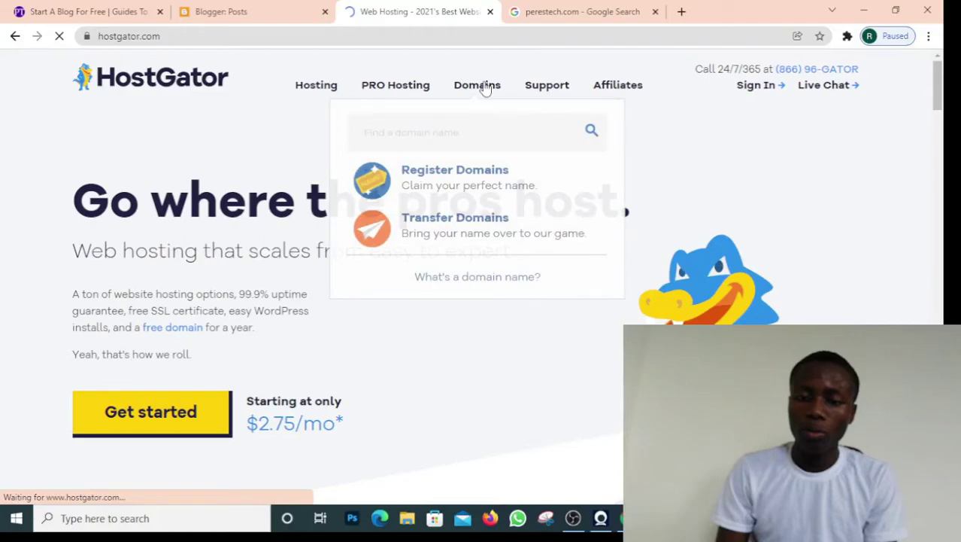
# Open the Contact Us page of the Peres Tech site and highlight the contact e-mail address
pyautogui.hotkey('ctrl', '1')
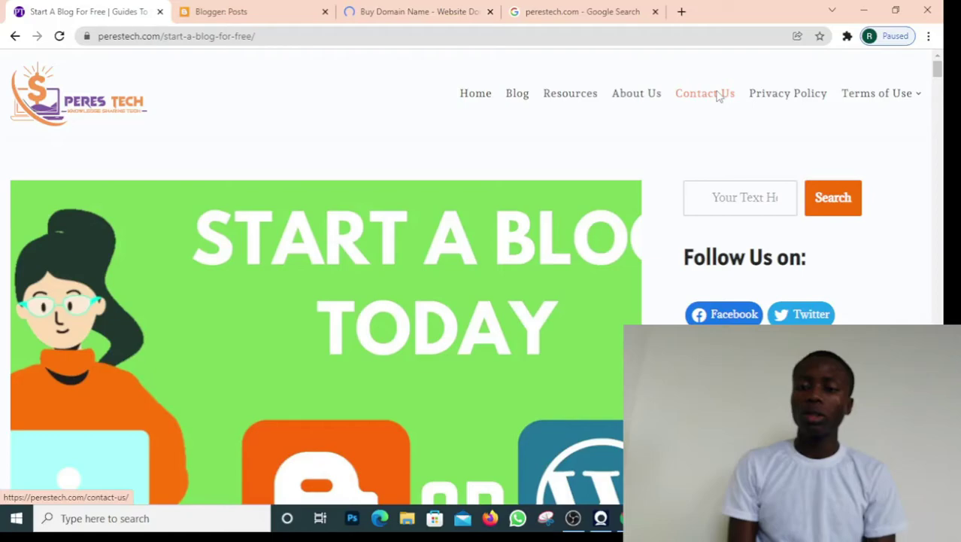
pyautogui.click(705, 93)
pyautogui.scroll(-10, 313, 222)
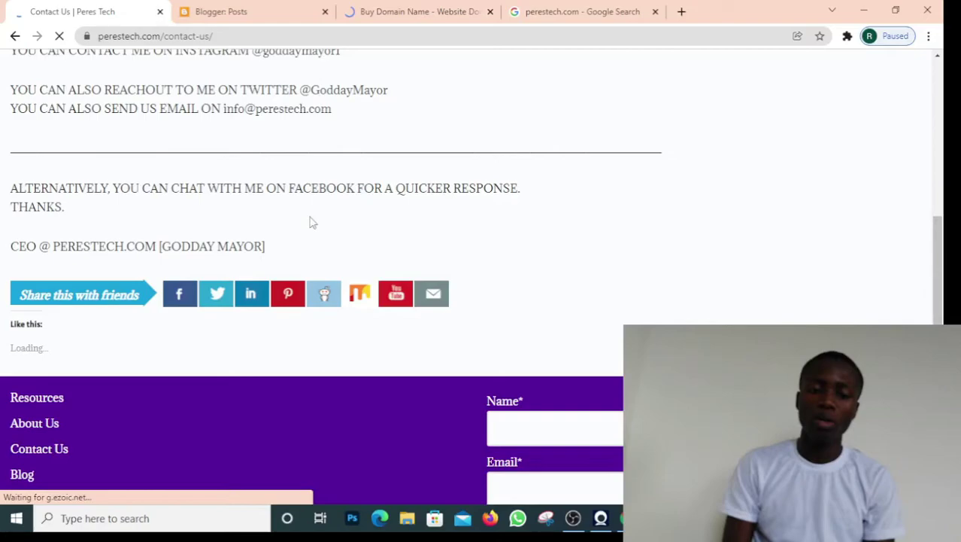
pyautogui.moveTo(211, 108); pyautogui.dragTo(364, 148)
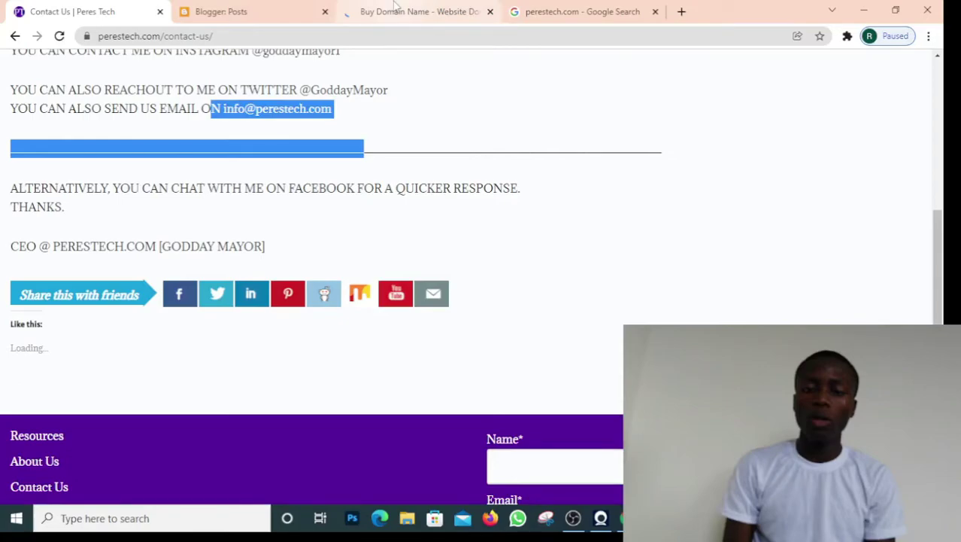
# Search for the domain name getfit on HostGator's domain registration page
pyautogui.click(248, 11)
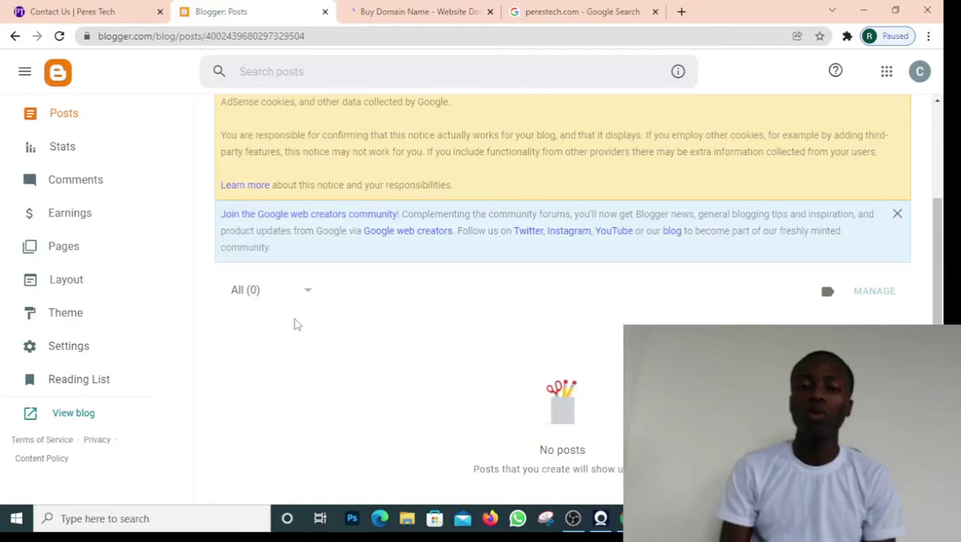
pyautogui.hotkey('ctrl', 'Tab')
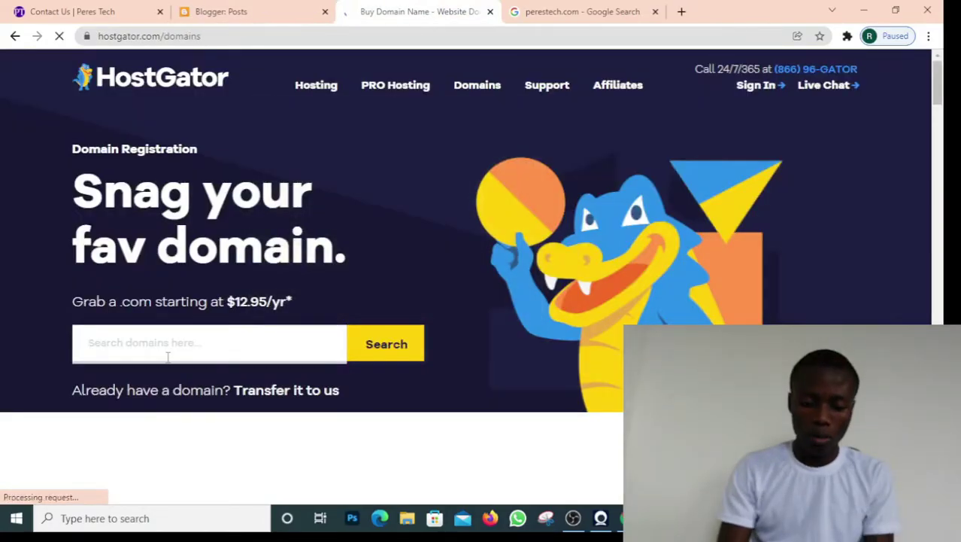
pyautogui.write('getfit')
pyautogui.click(410, 346)
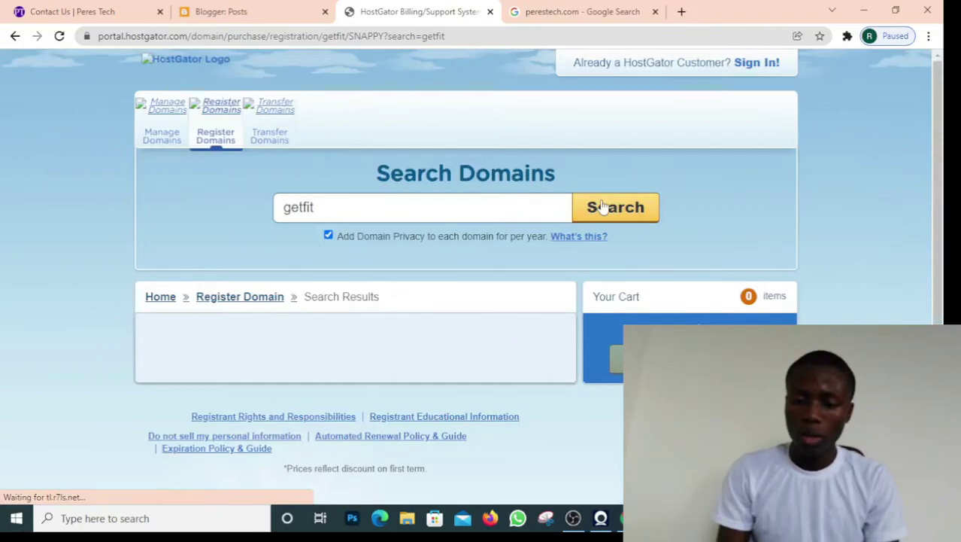
pyautogui.click(624, 210)
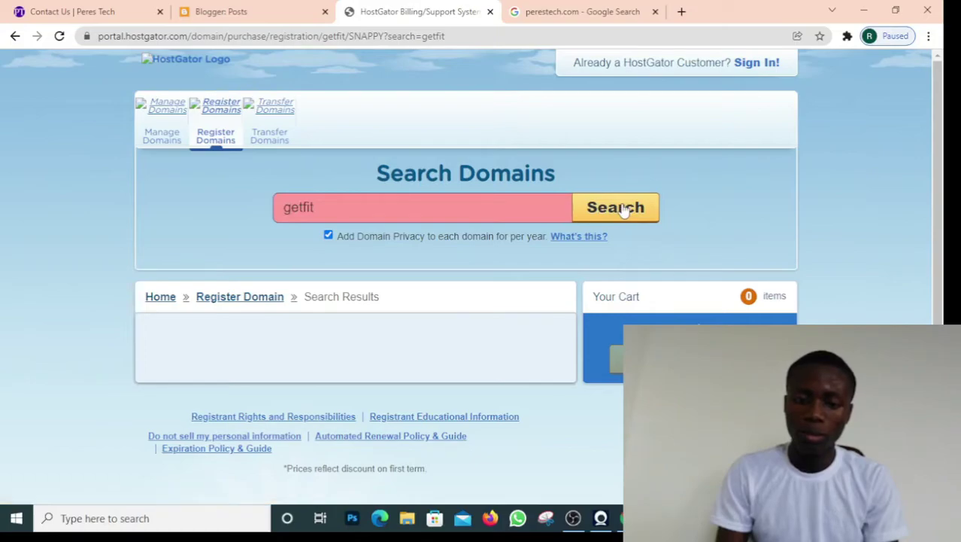
pyautogui.moveTo(944, 204); pyautogui.dragTo(922, 190)
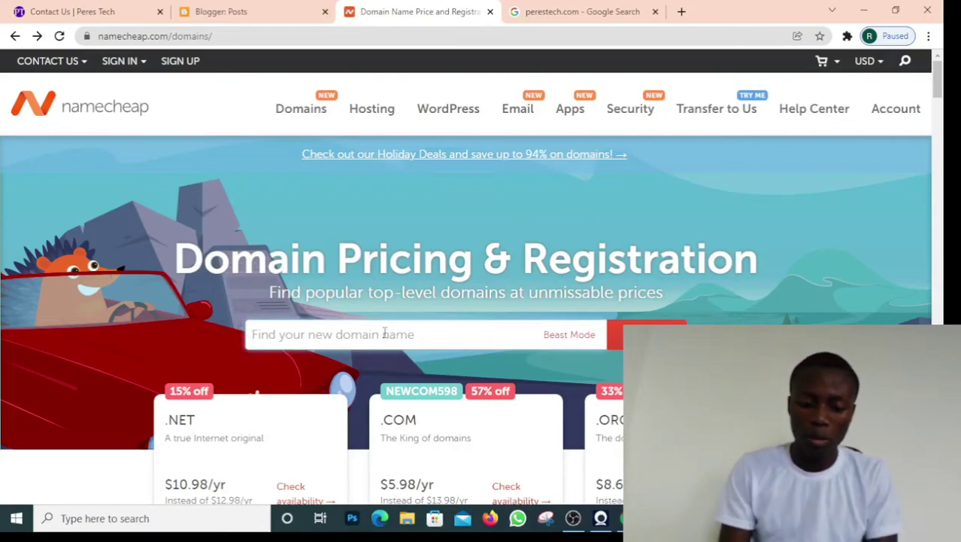
# Search for the domain name getfit on Namecheap
pyautogui.write('getf')
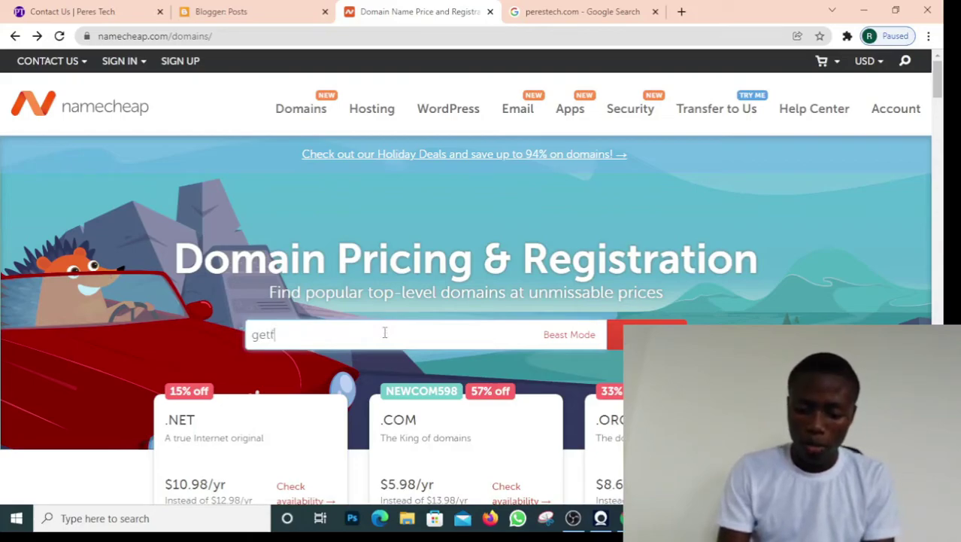
pyautogui.write('it')
pyautogui.click(635, 334)
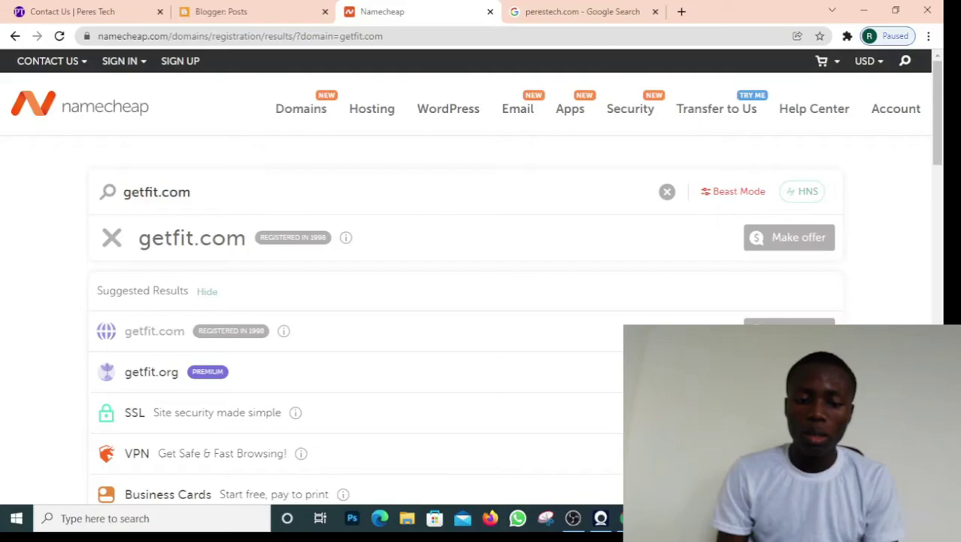
# Check the domain getfit.net on Namecheap, and close the Namecheap tab
pyautogui.moveTo(194, 192); pyautogui.dragTo(161, 192)
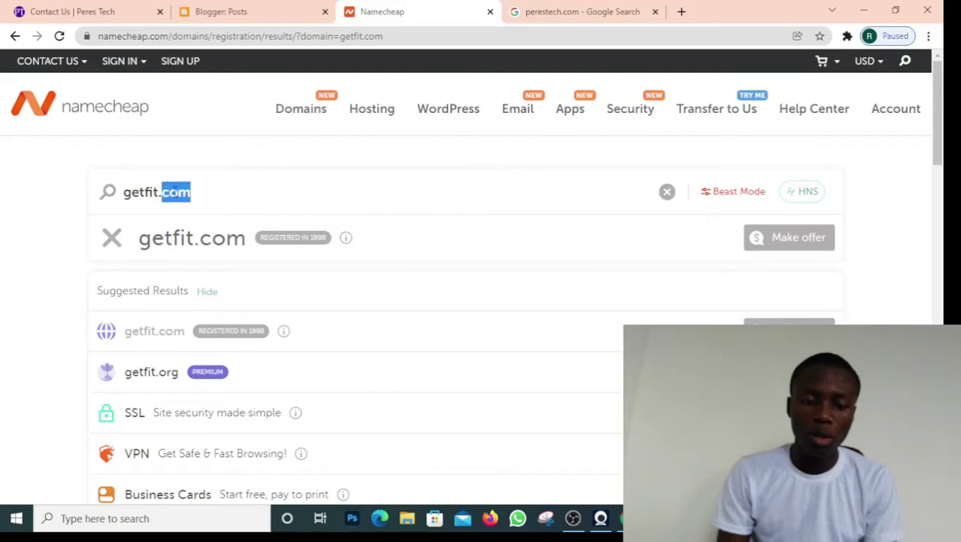
pyautogui.write('net')
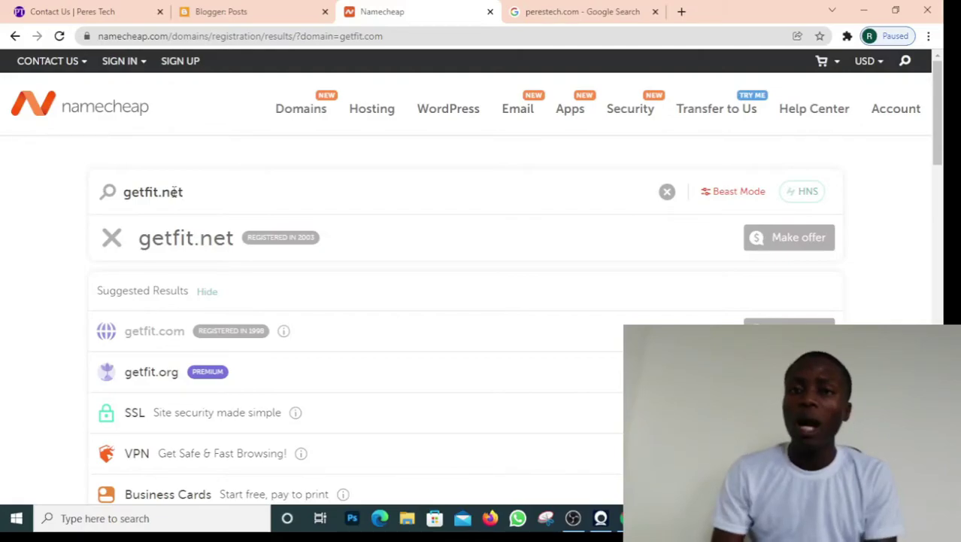
pyautogui.click(490, 11)
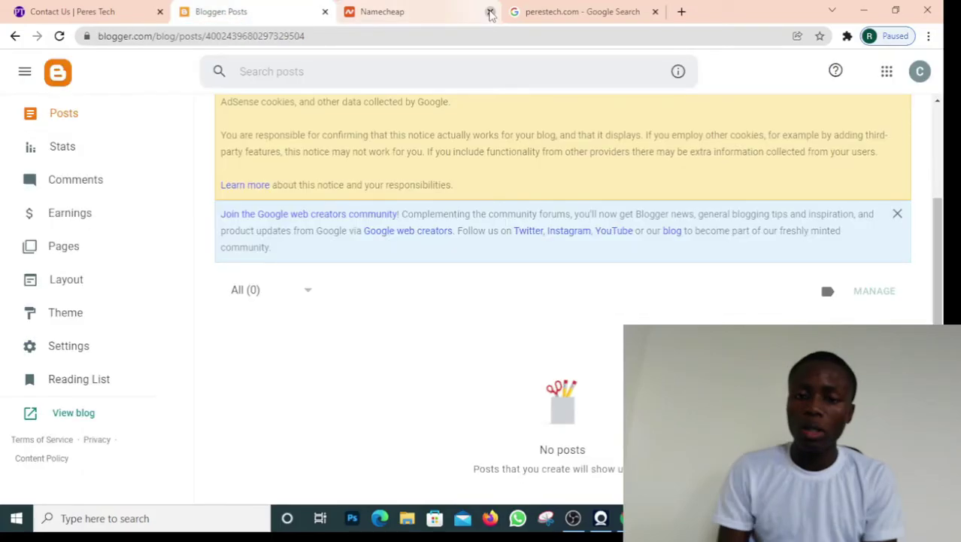
pyautogui.click(489, 11)
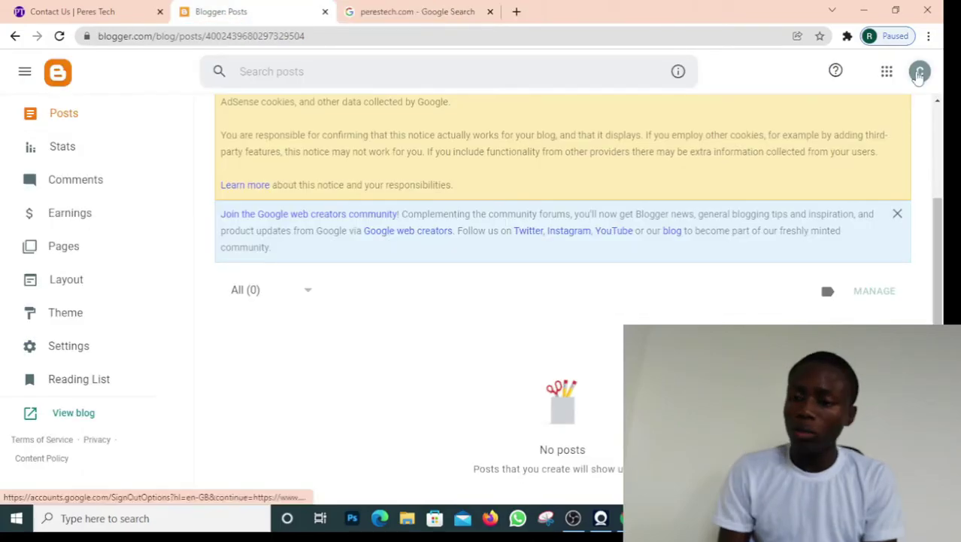
# Switch to the other Chrome profile, search for intekhost and open the Intek Host website
pyautogui.click(892, 37)
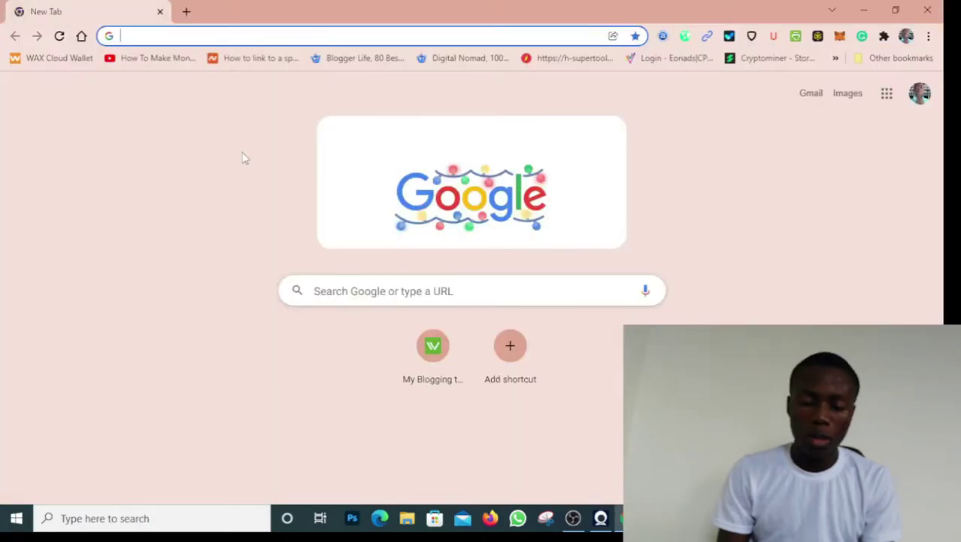
pyautogui.write('inte')
pyautogui.press('Return')
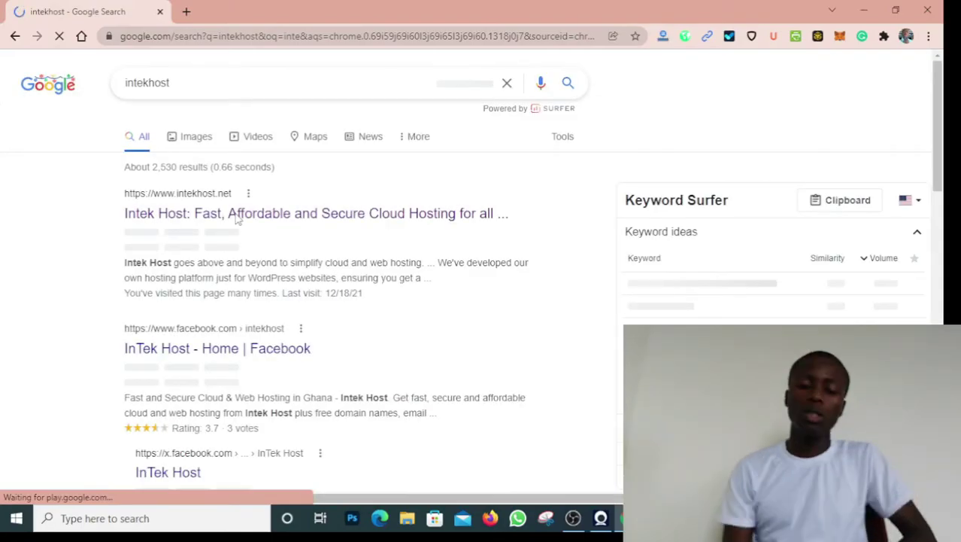
pyautogui.click(235, 214)
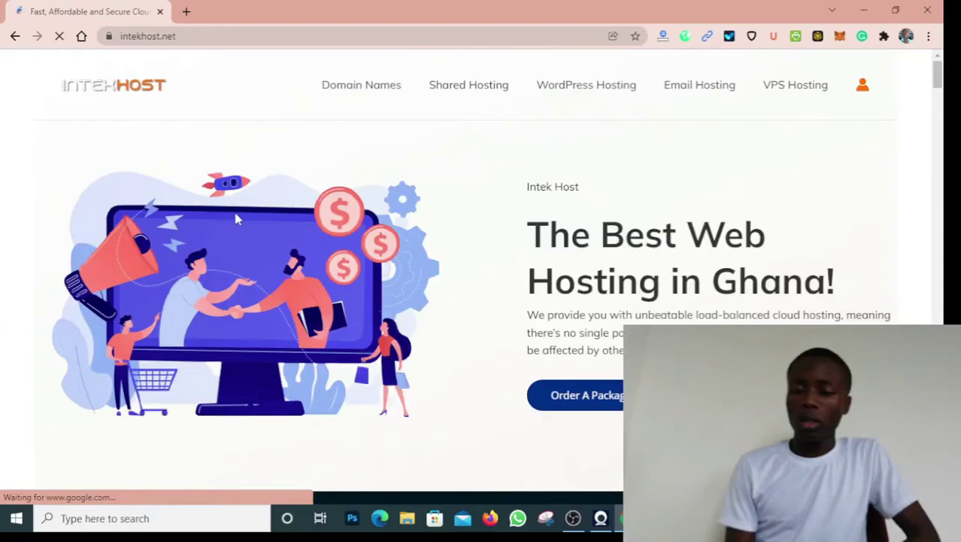
# Complete the captcha on the Intek Host login page and log in to the client account
pyautogui.click(408, 181)
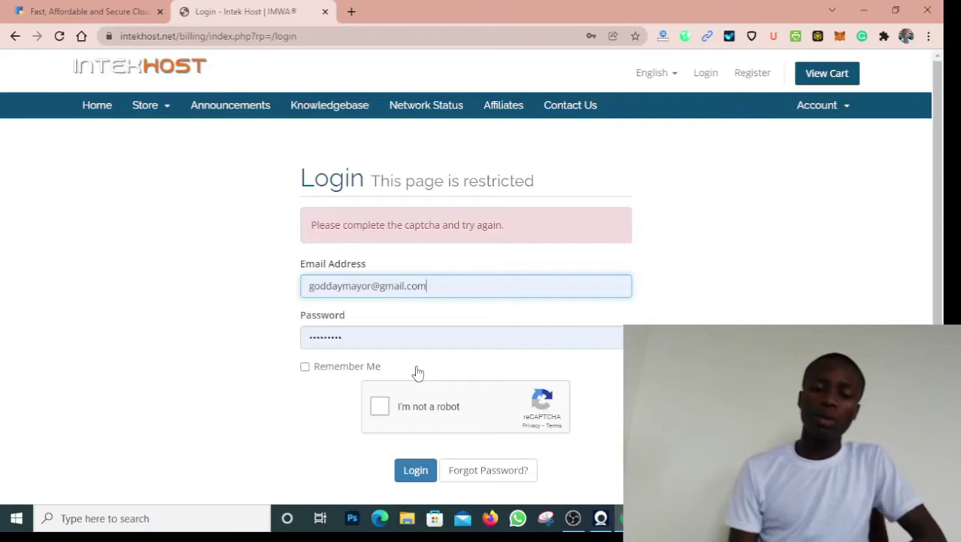
pyautogui.click(392, 412)
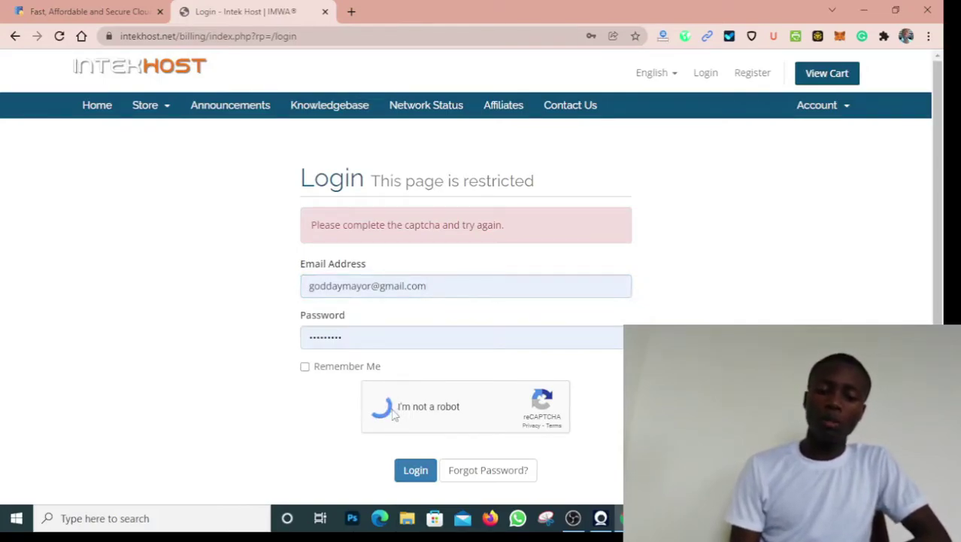
pyautogui.click(411, 471)
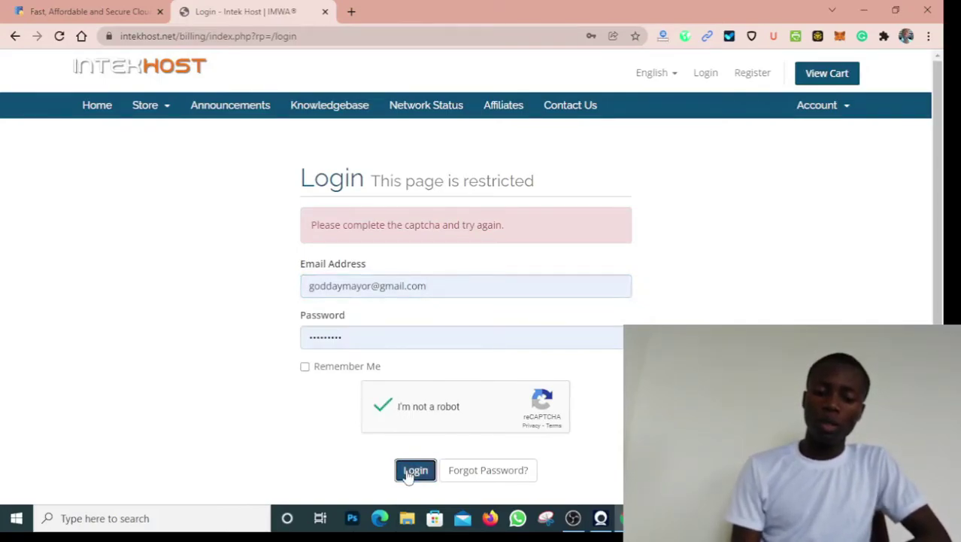
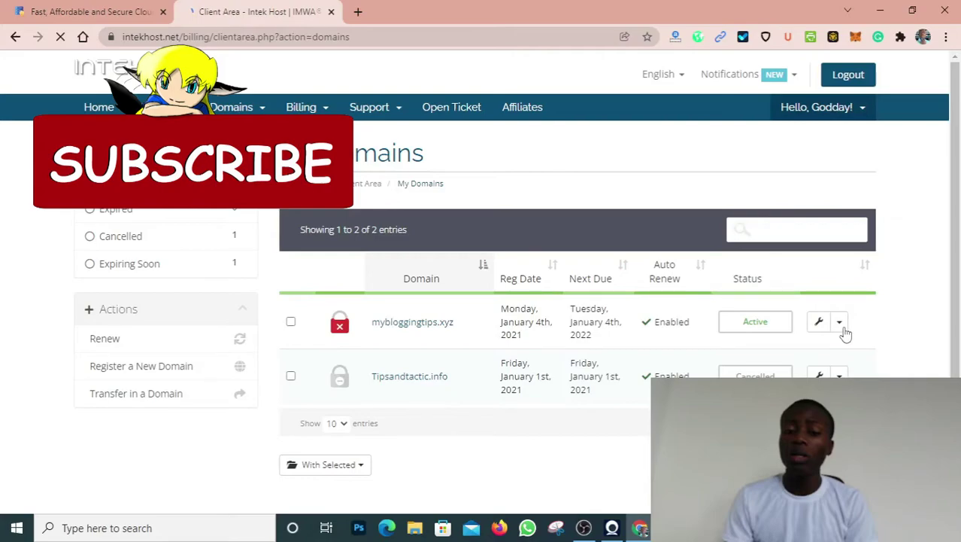
# Copy the domain name mybloggingtips.xyz from its Intek Host details page and return to the Blogger window
pyautogui.click(839, 323)
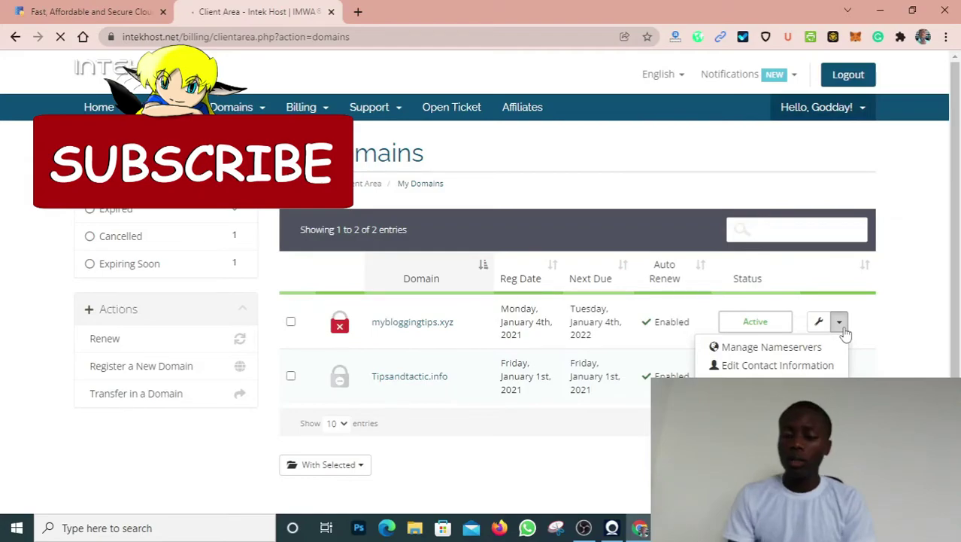
pyautogui.click(615, 331)
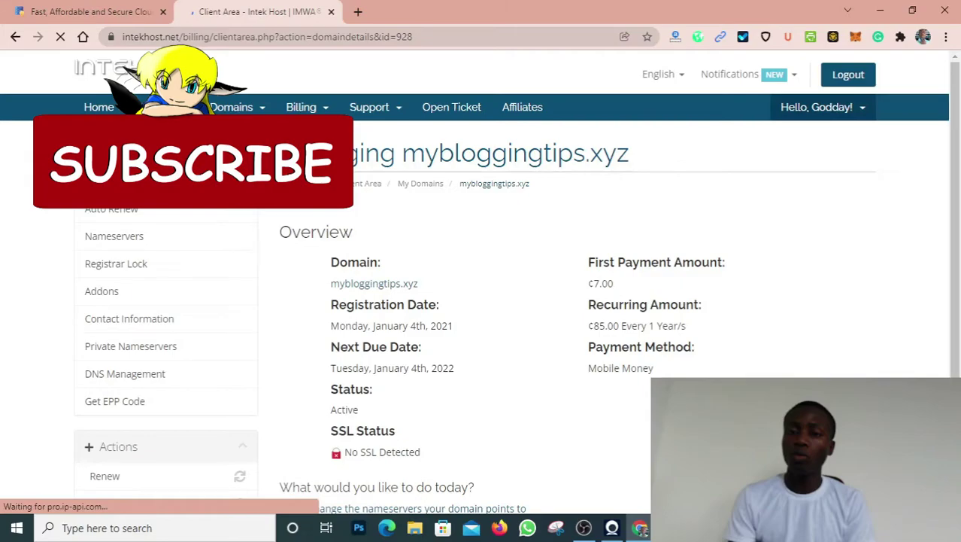
pyautogui.scroll(-2, 481, 286)
pyautogui.moveTo(438, 183); pyautogui.dragTo(372, 162)
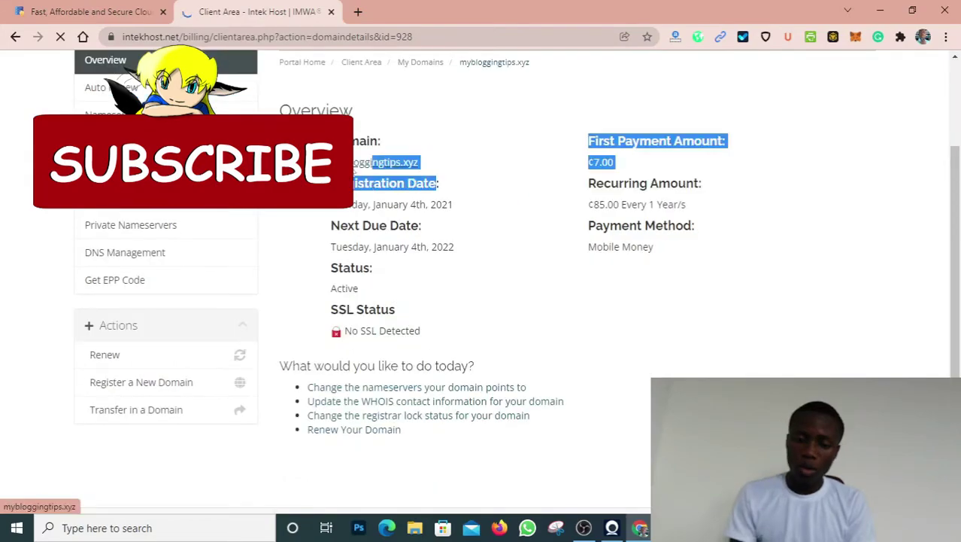
pyautogui.moveTo(333, 161); pyautogui.dragTo(426, 167)
pyautogui.hotkey('ctrl', 'c')
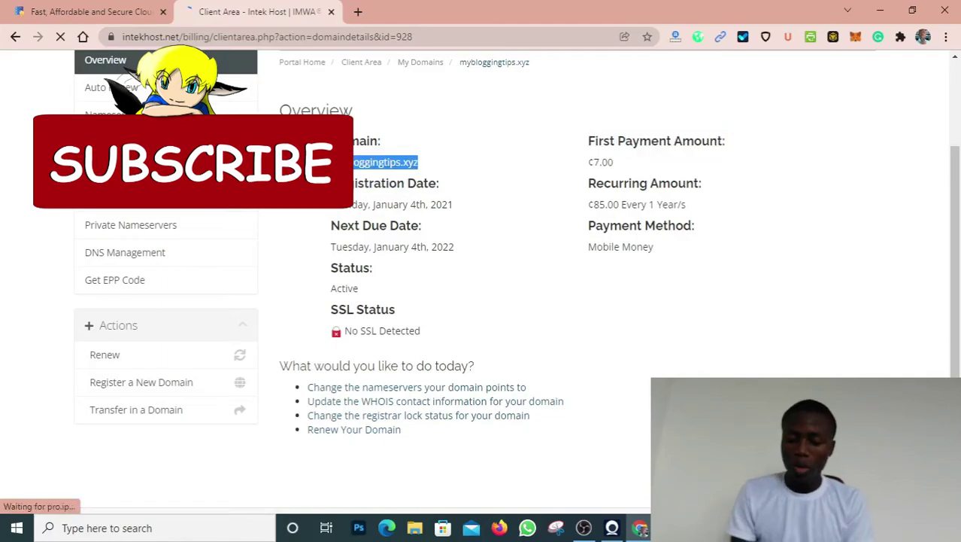
pyautogui.hotkey('alt', 'Tab')
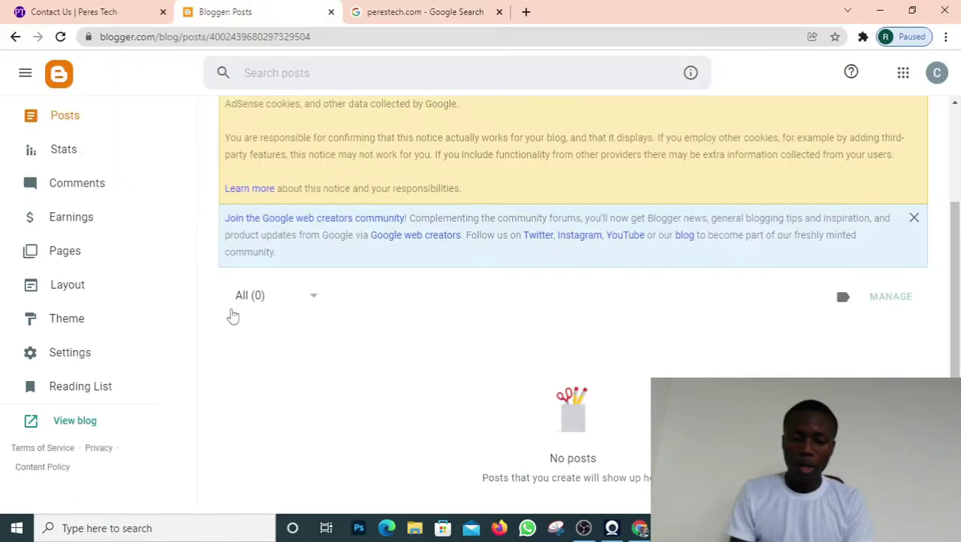
# Open the Get fit blog's settings and dismiss both notices above the Basic section
pyautogui.click(69, 352)
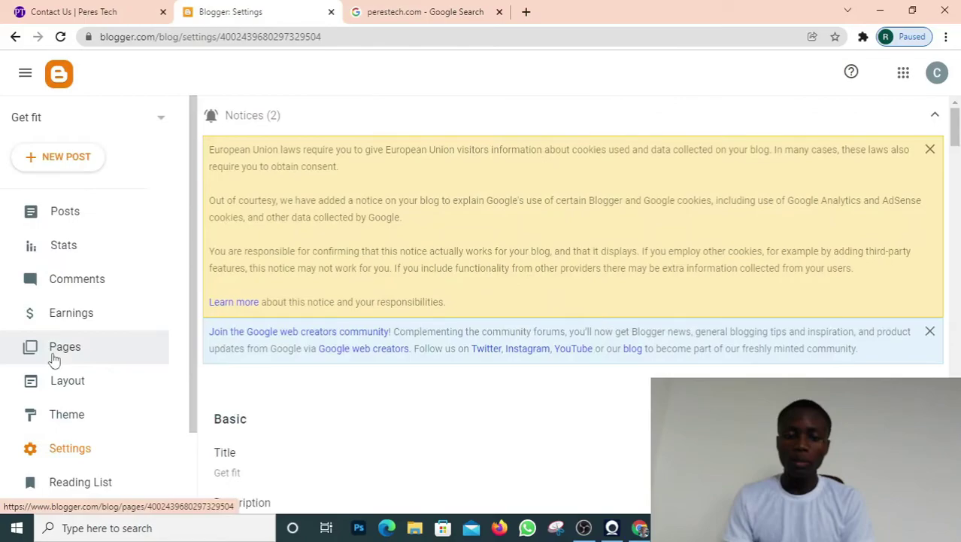
pyautogui.moveTo(956, 141); pyautogui.dragTo(957, 148)
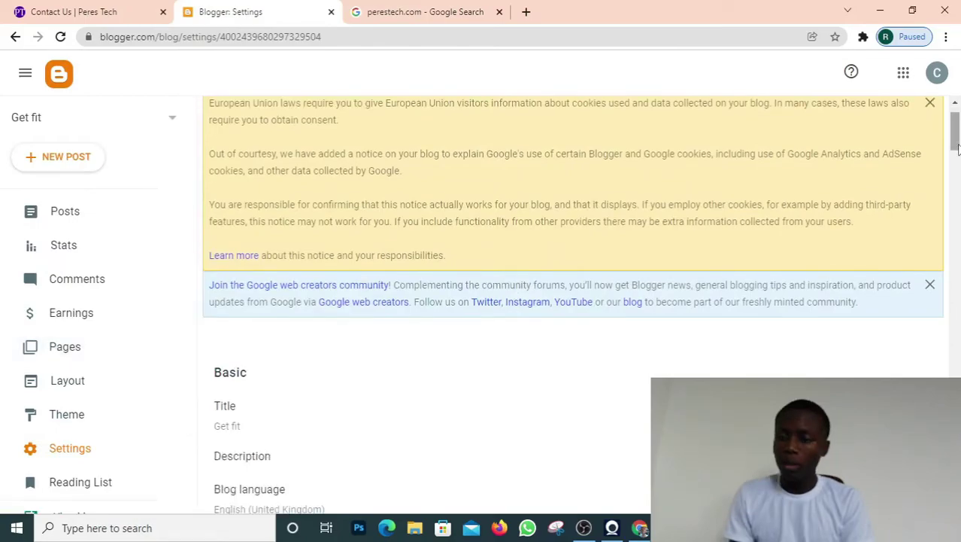
pyautogui.click(930, 106)
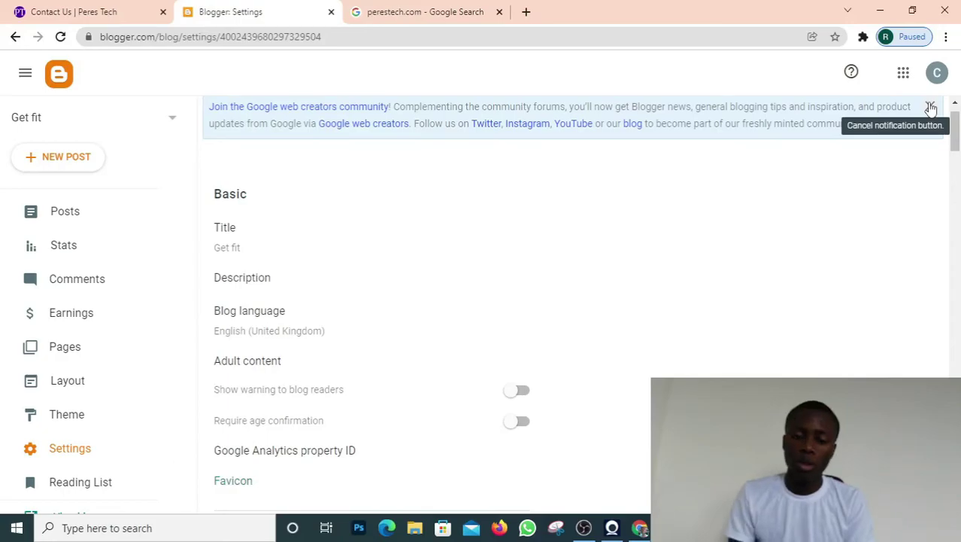
pyautogui.click(931, 108)
# Turn off search engine visibility in the blog's Privacy settings
pyautogui.scroll(-2, 957, 131)
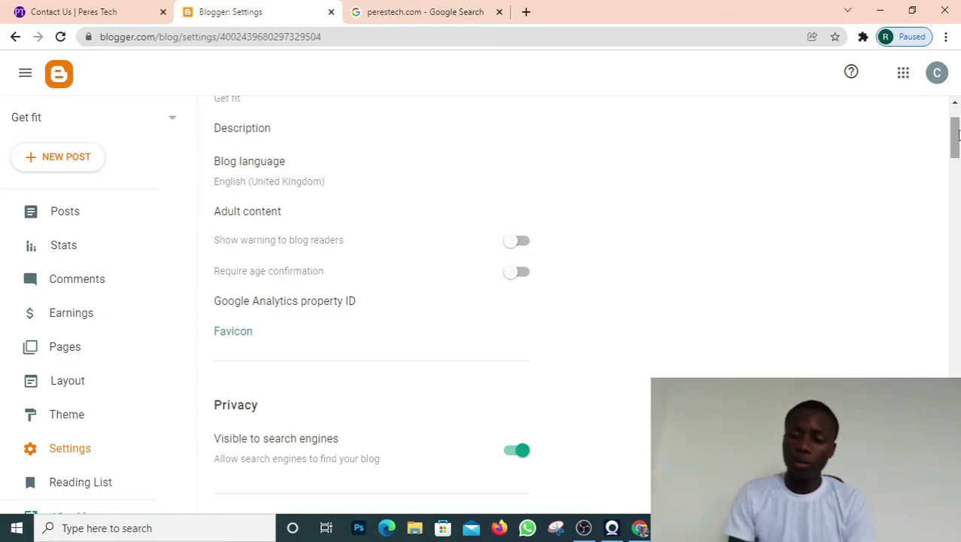
pyautogui.moveTo(956, 133); pyautogui.dragTo(958, 154)
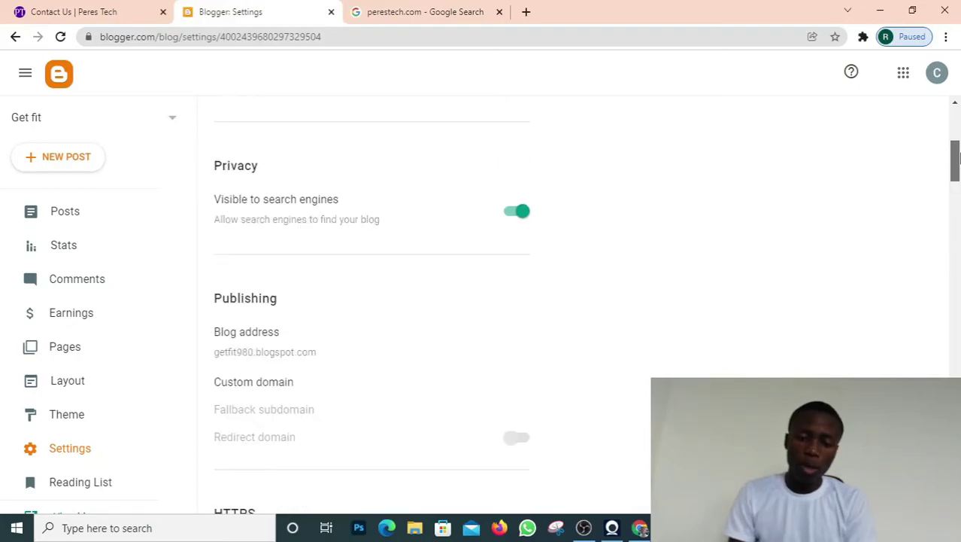
pyautogui.click(520, 214)
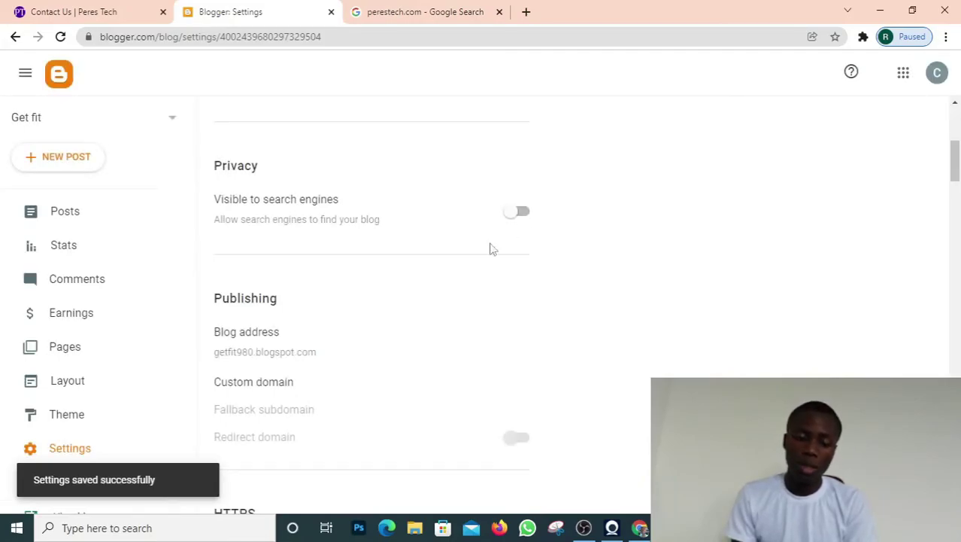
# Try to save the copied domain mybloggingtips.xyz as the blog's custom domain
pyautogui.click(267, 387)
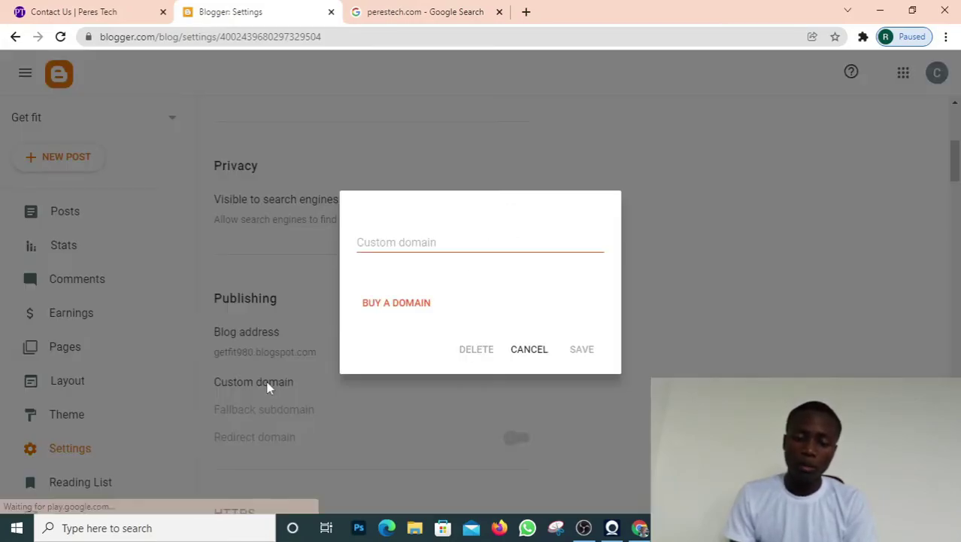
pyautogui.click(390, 247)
pyautogui.hotkey('ctrl', 'v')
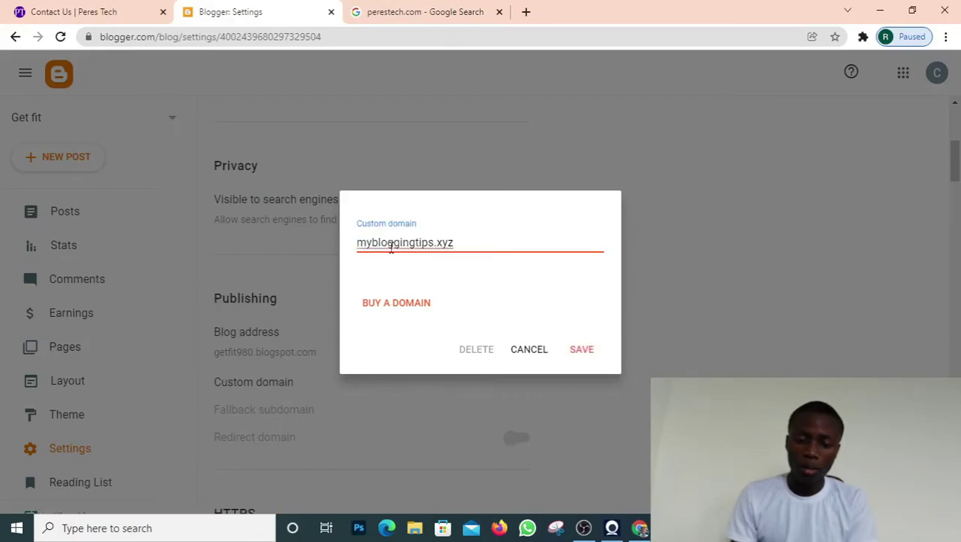
pyautogui.click(588, 353)
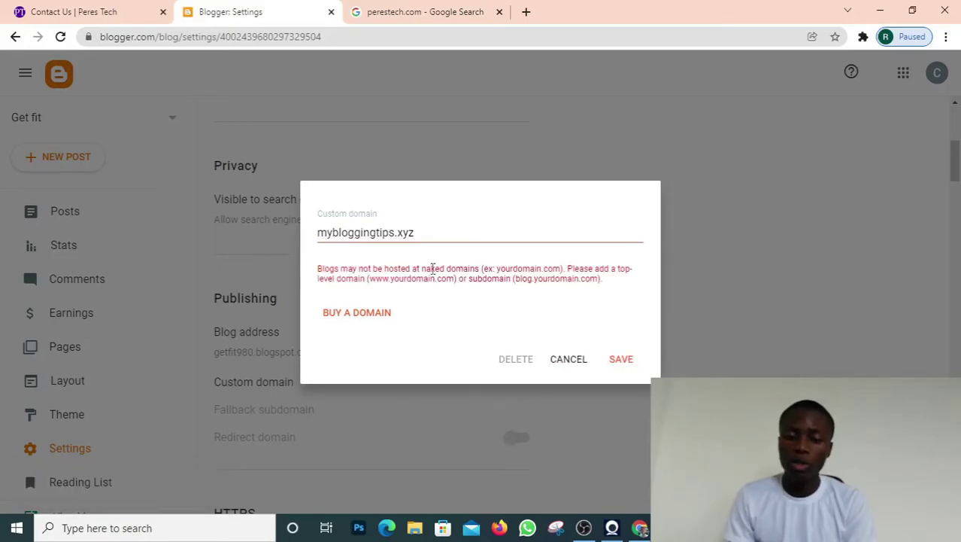
pyautogui.click(322, 232)
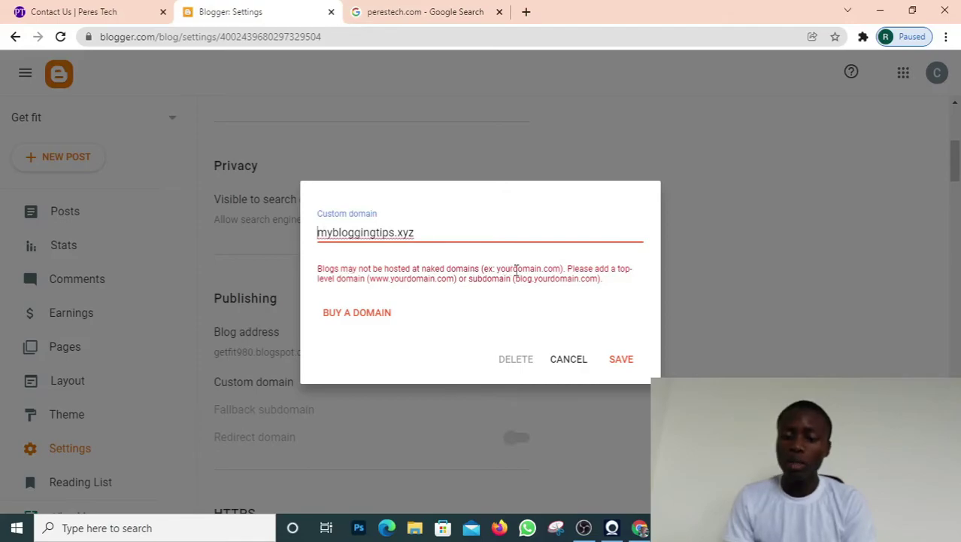
pyautogui.click(323, 233)
pyautogui.write('www')
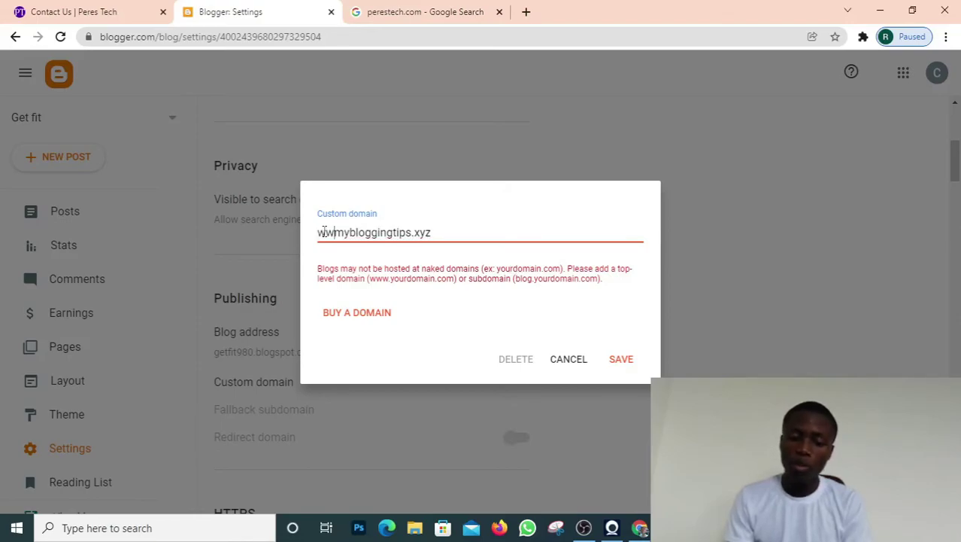
pyautogui.write('.')
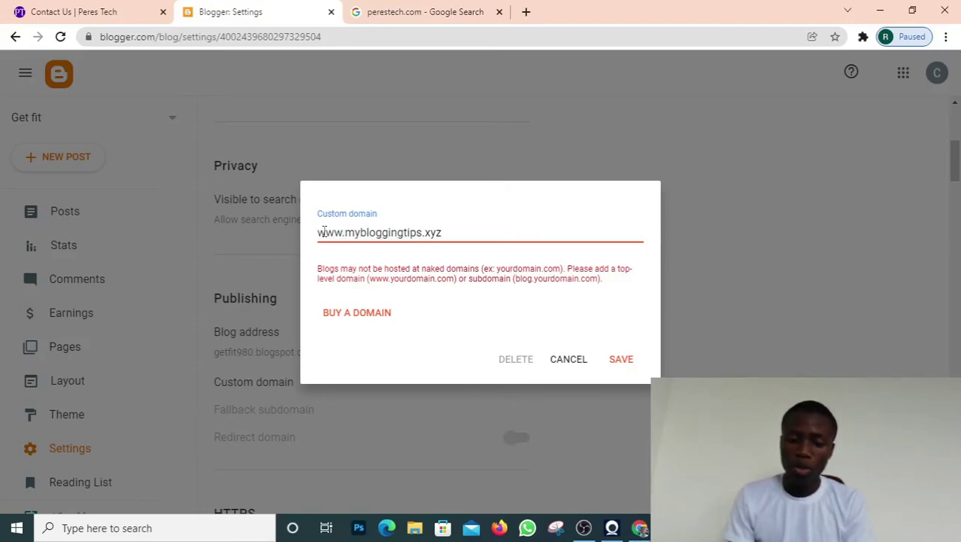
pyautogui.click(622, 364)
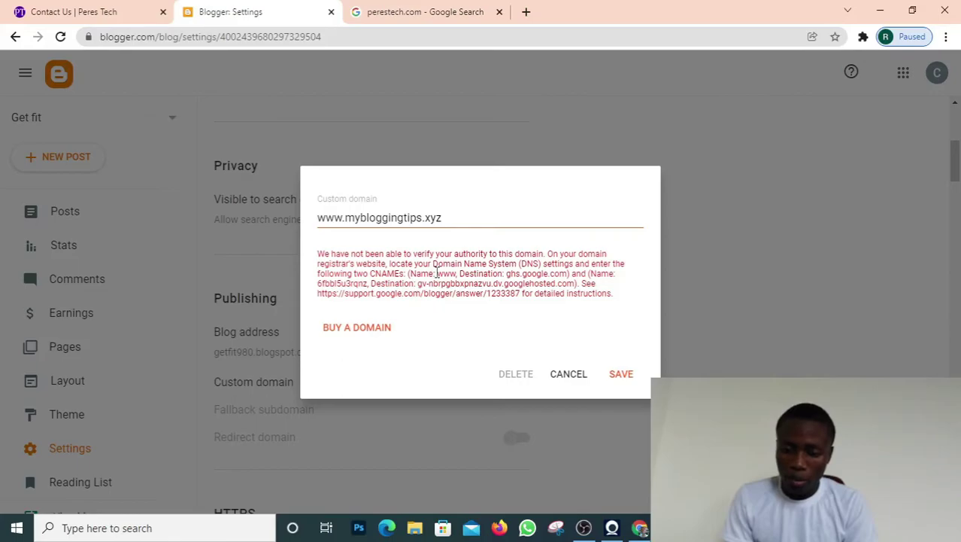
# Copy the CNAME name www from the custom domain dialog and open DNS management for mybloggingtips.xyz at Intek Host
pyautogui.moveTo(434, 273); pyautogui.dragTo(457, 273)
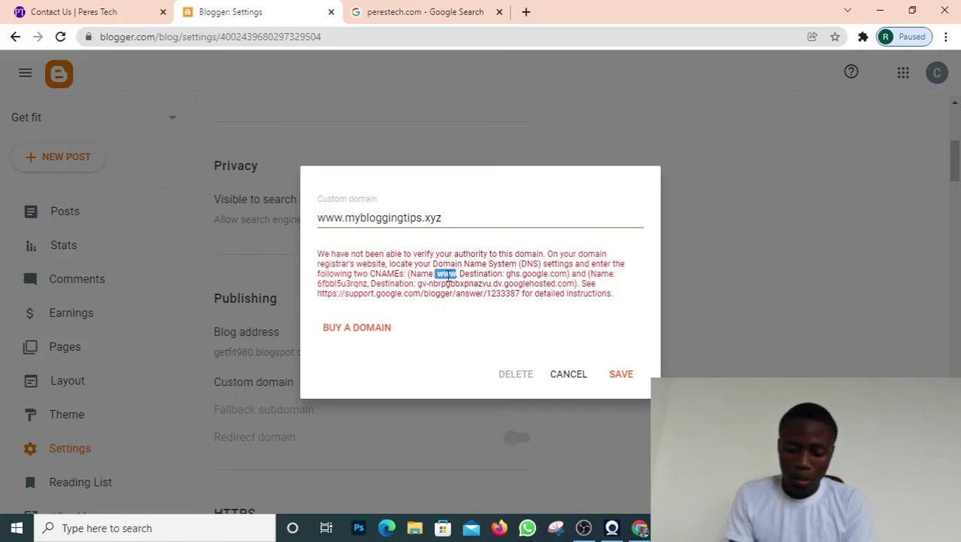
pyautogui.rightClick(449, 275)
pyautogui.click(468, 285)
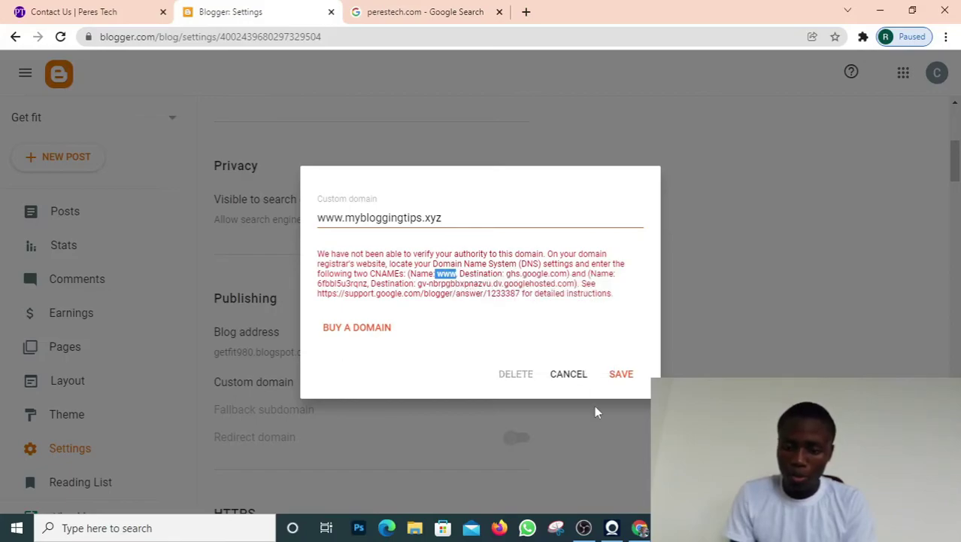
pyautogui.hotkey('alt', 'Tab')
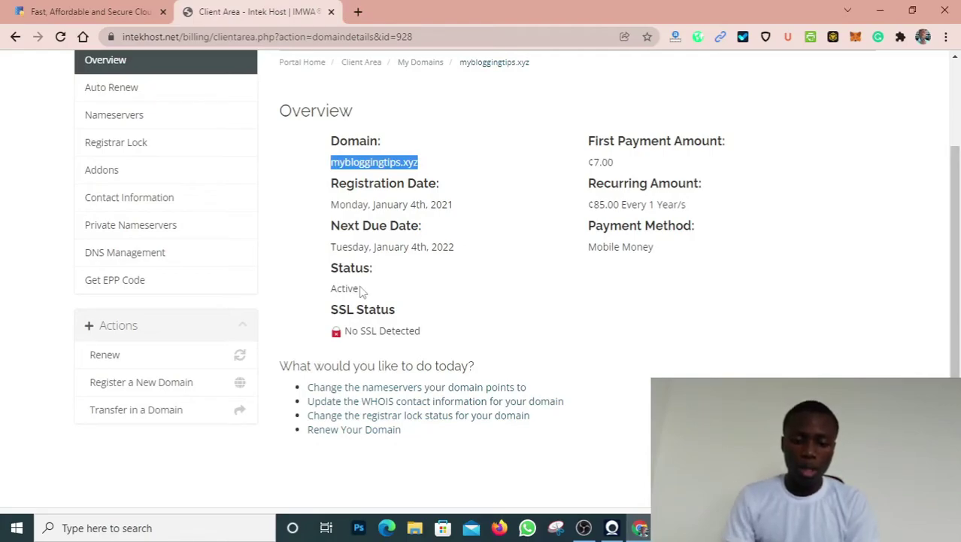
pyautogui.click(114, 260)
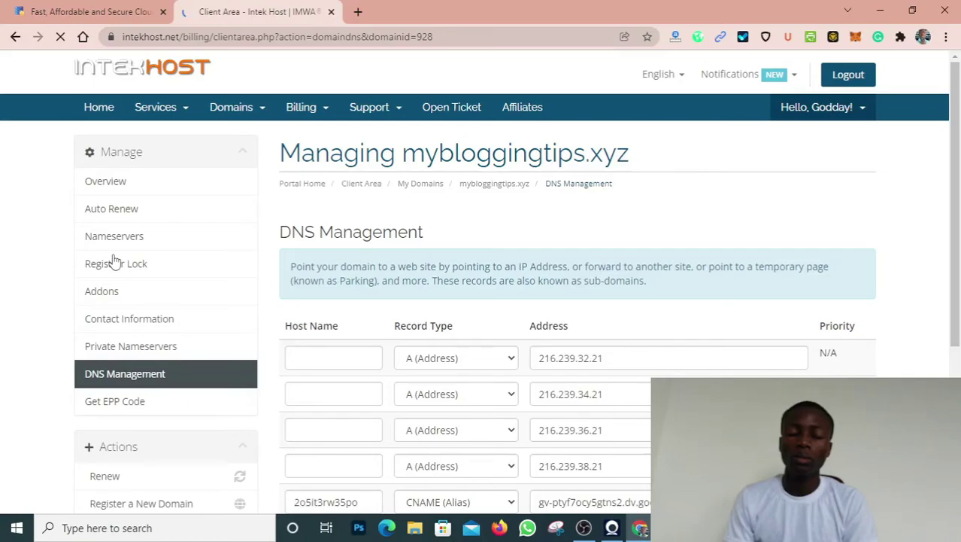
# Fill one CNAME record with host name www and the address ghs.google.com copied from Blogger's custom domain dialog
pyautogui.scroll(-2, 112, 260)
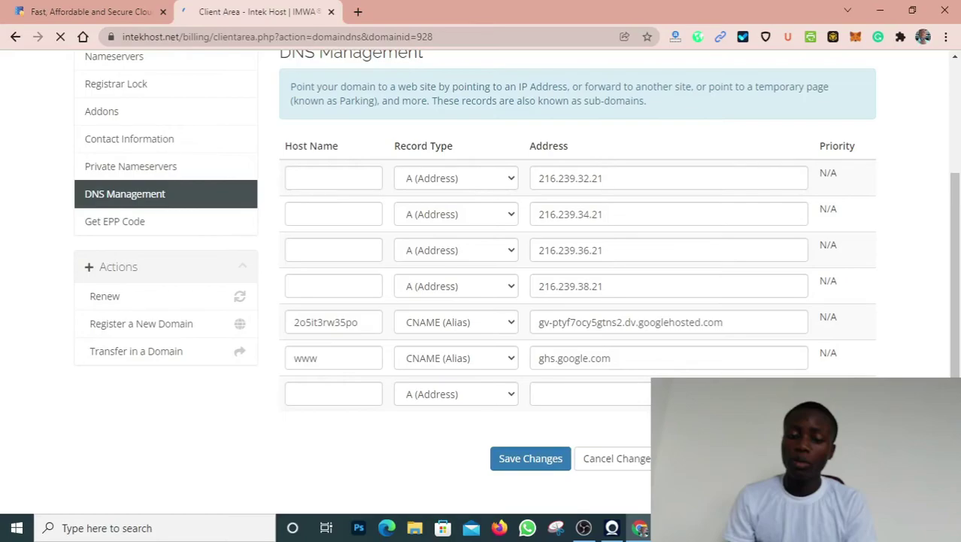
pyautogui.click(292, 359)
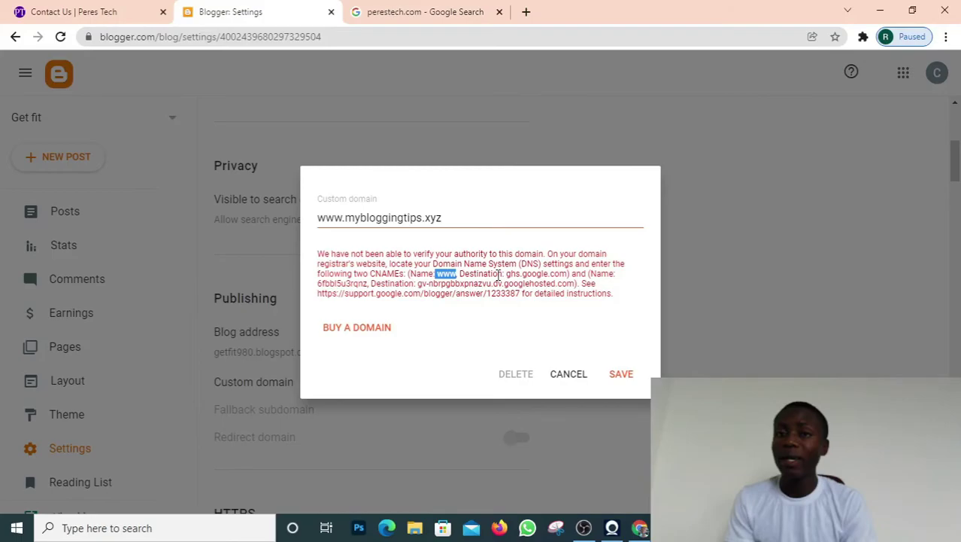
pyautogui.moveTo(505, 274); pyautogui.dragTo(569, 275)
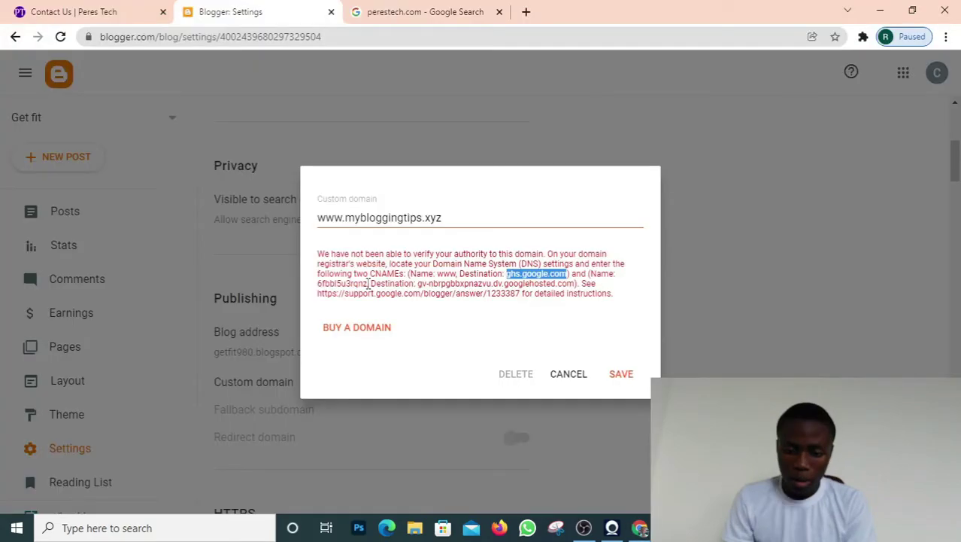
# Replace the other CNAME record's host name and address with the second verification name and googlehosted.com destination given in Blogger's dialog
pyautogui.moveTo(368, 283); pyautogui.dragTo(316, 284)
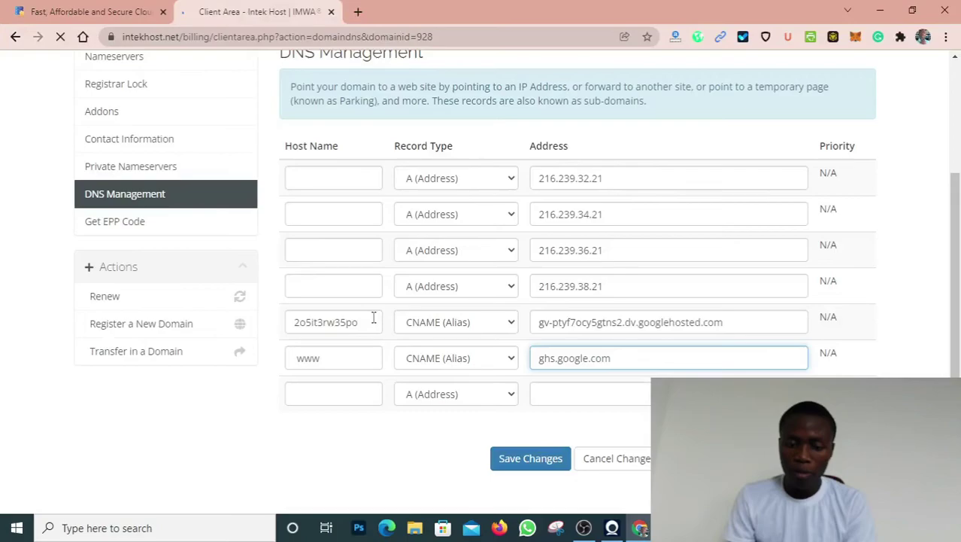
pyautogui.moveTo(374, 317); pyautogui.dragTo(286, 321)
pyautogui.hotkey('ctrl', 'v')
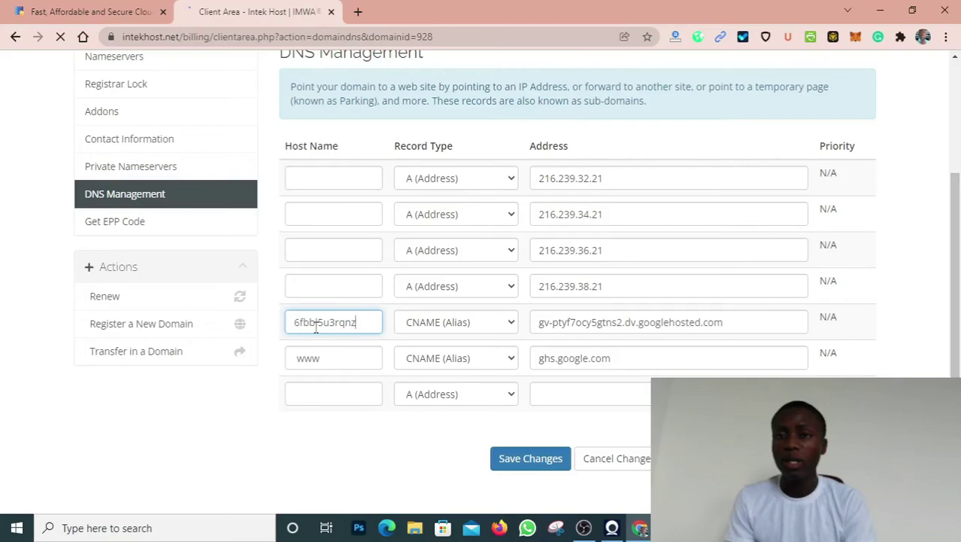
pyautogui.hotkey('alt', 'Tab')
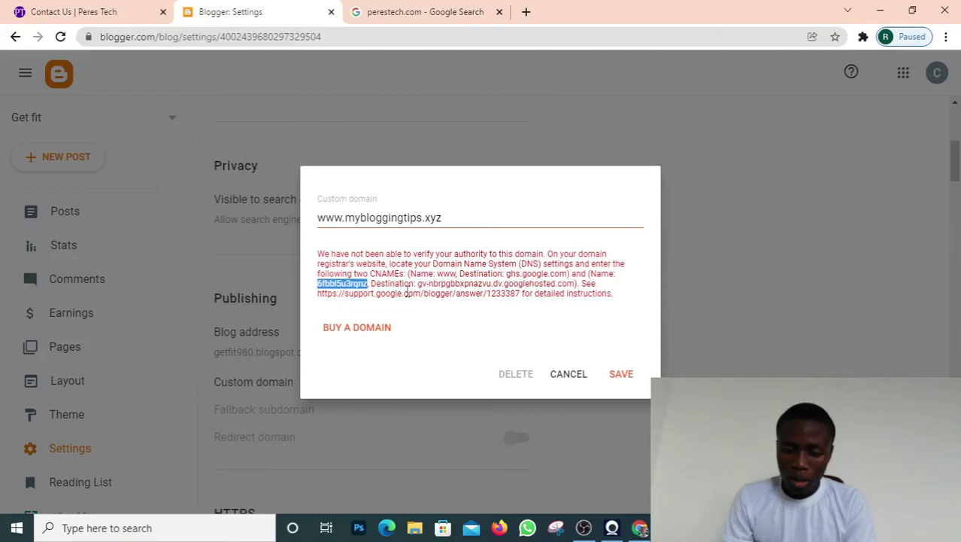
pyautogui.moveTo(418, 284); pyautogui.dragTo(576, 283)
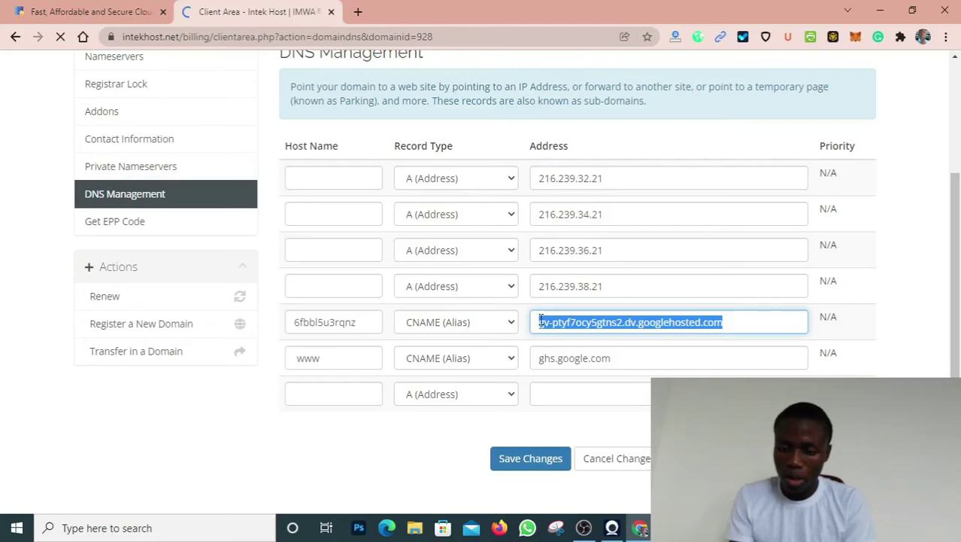
pyautogui.write('gv-nbrpgbbxpnazvu.dv.googlehosted.com')
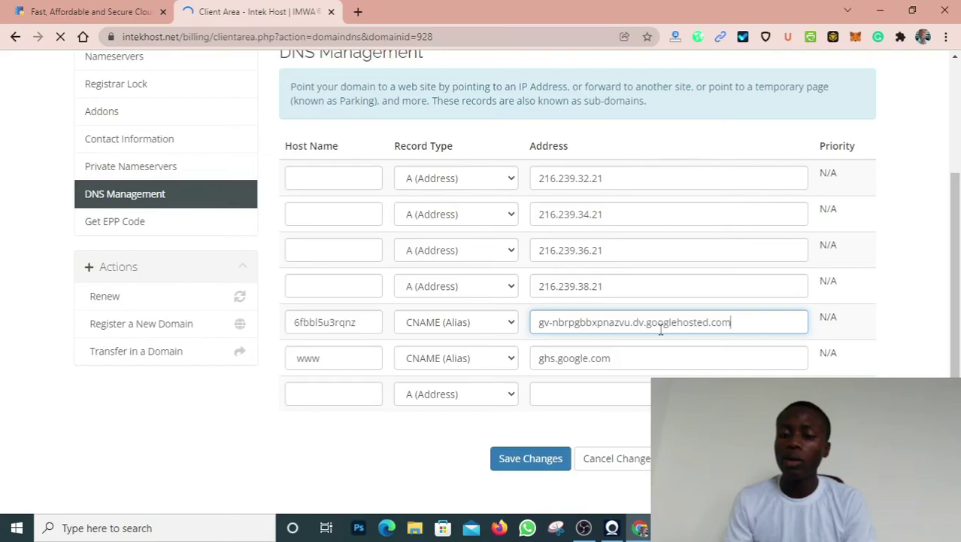
# Open Blogger's help article on setting up a custom domain and review the four A records for the naked redirect
pyautogui.hotkey('alt', 'Tab')
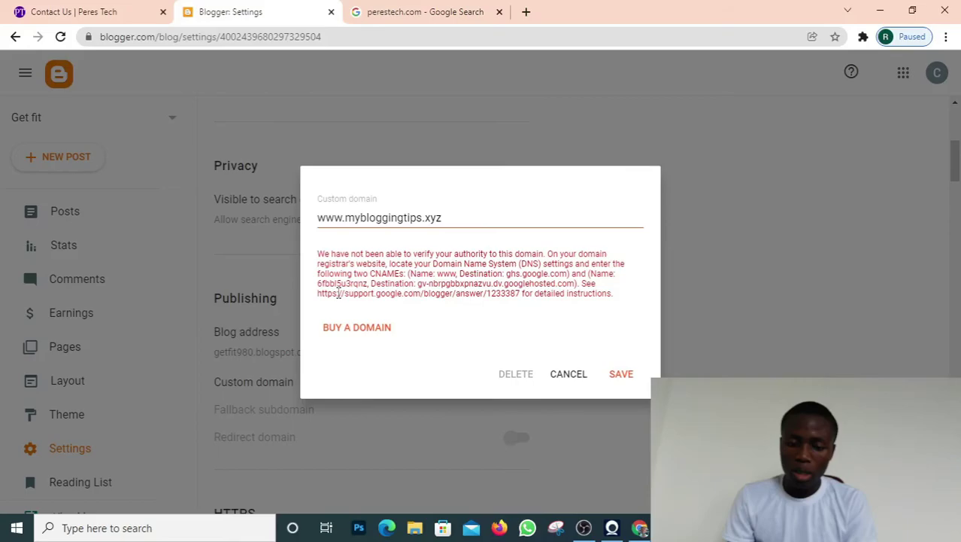
pyautogui.moveTo(520, 294); pyautogui.dragTo(319, 300)
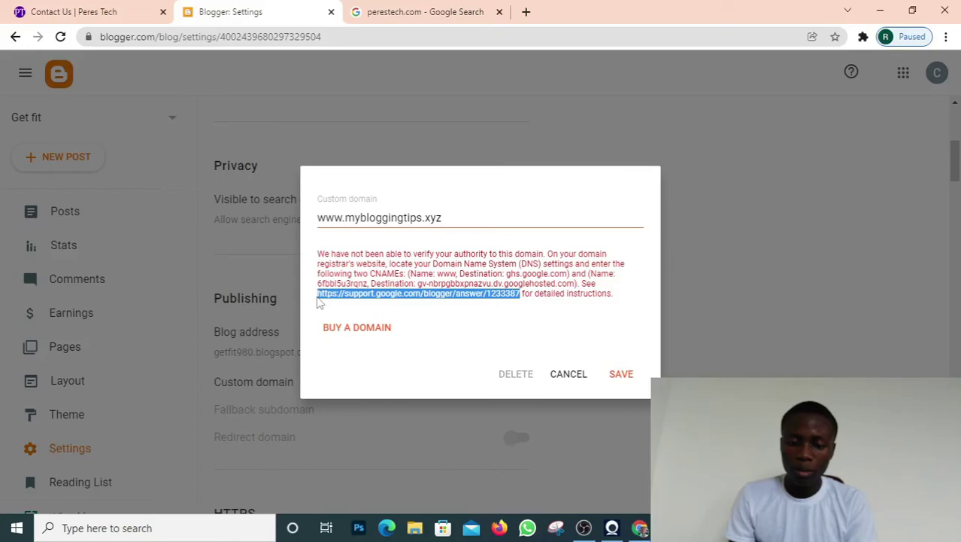
pyautogui.click(322, 294)
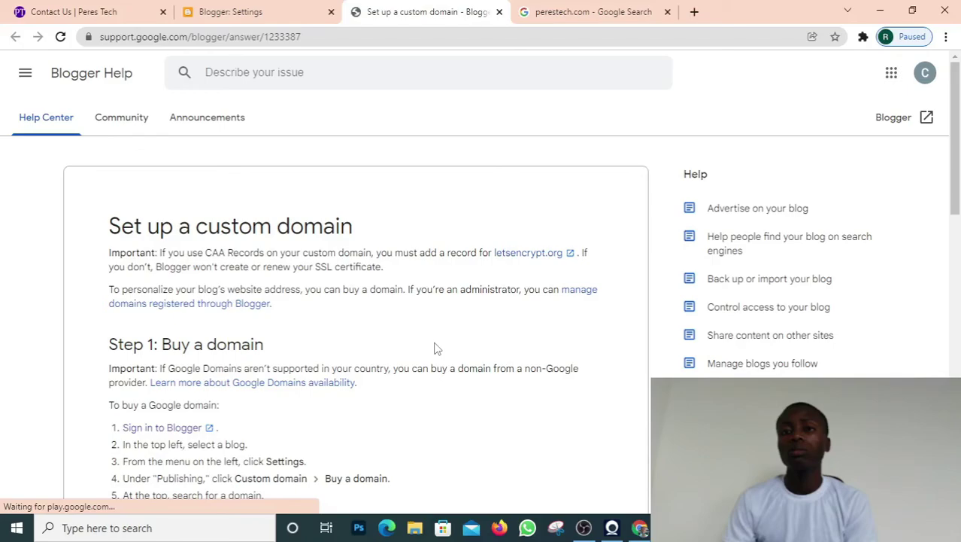
pyautogui.scroll(-8, 434, 347)
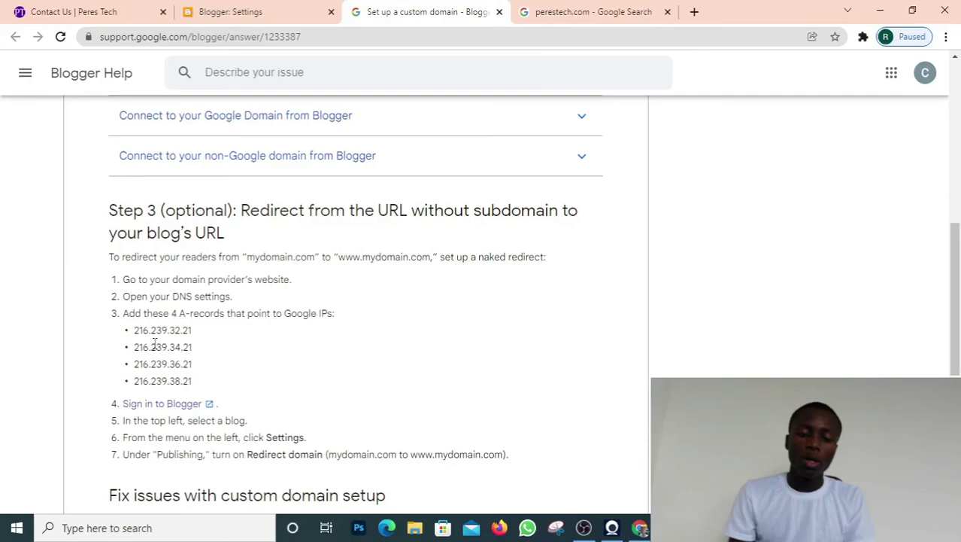
pyautogui.hotkey('ctrl', '1')
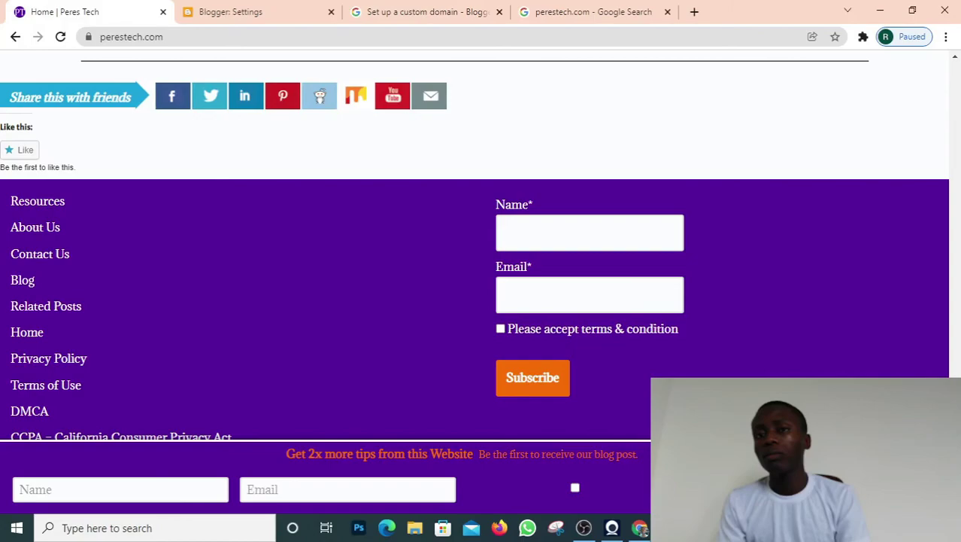
# Return to the Intek Host window and save the DNS record changes for mybloggingtips.xyz
pyautogui.hotkey('alt', 'Tab')
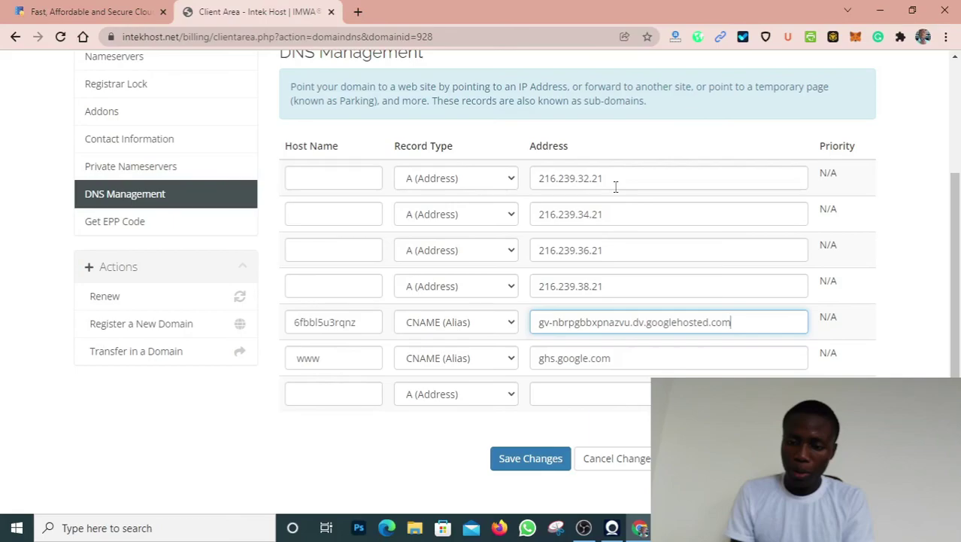
pyautogui.click(531, 460)
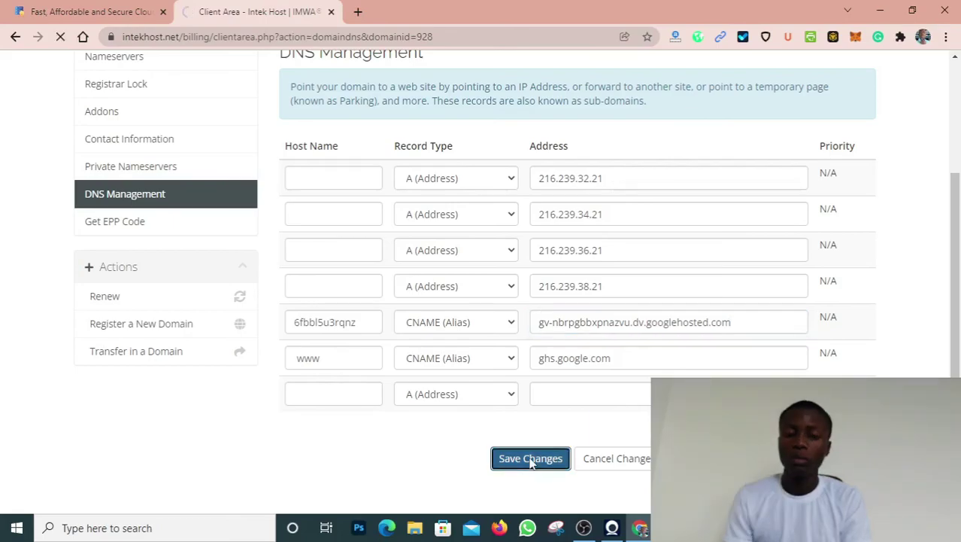